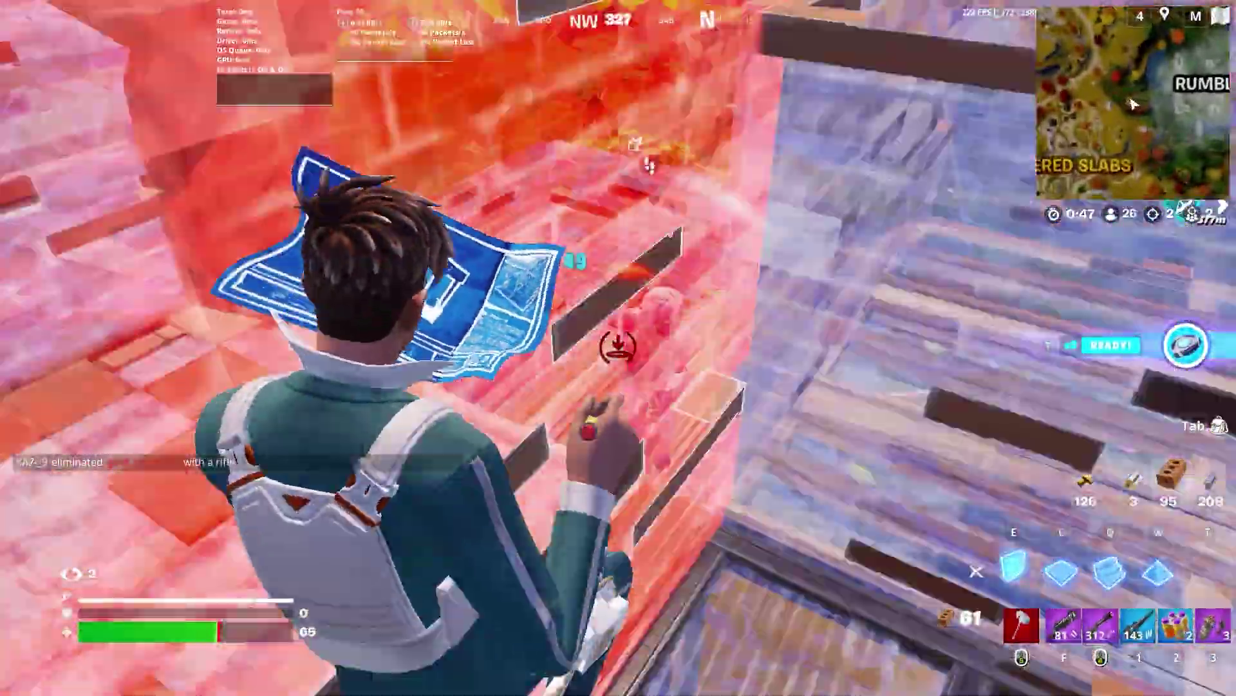
# - Play the Fortnite match: build stairs, use a Slap Splash, shoot the opponent, ready a throwable
pyautogui.click(618, 348)
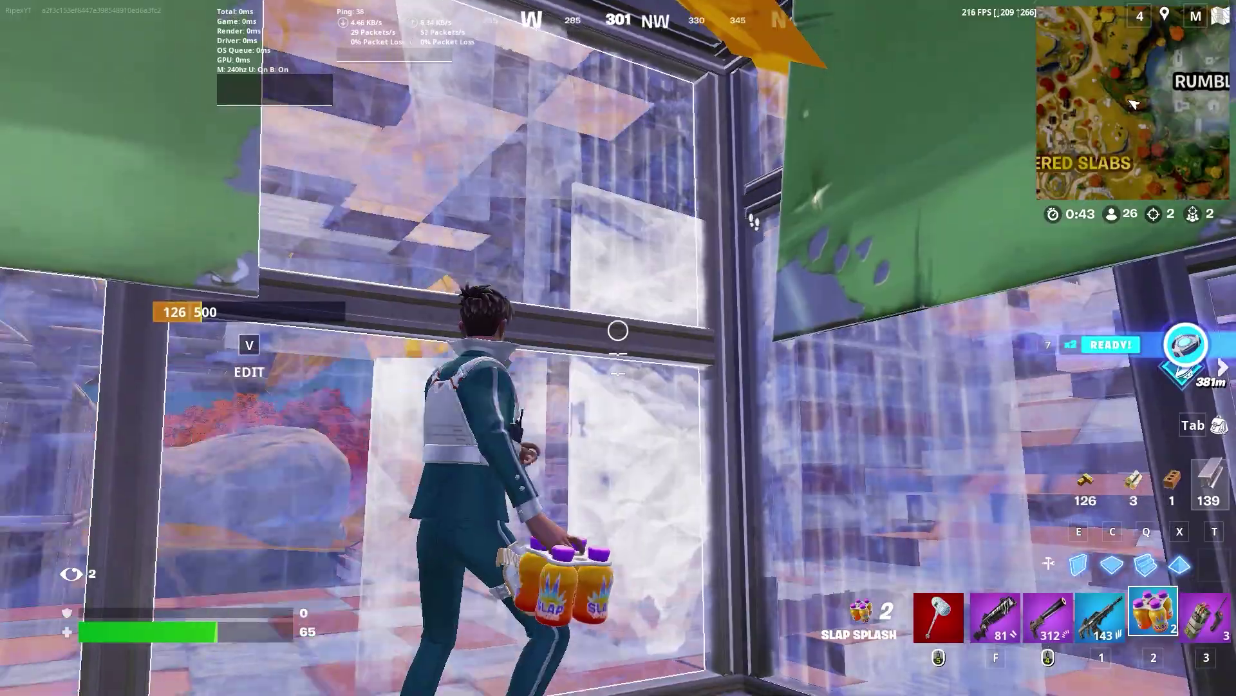
pyautogui.click(618, 330)
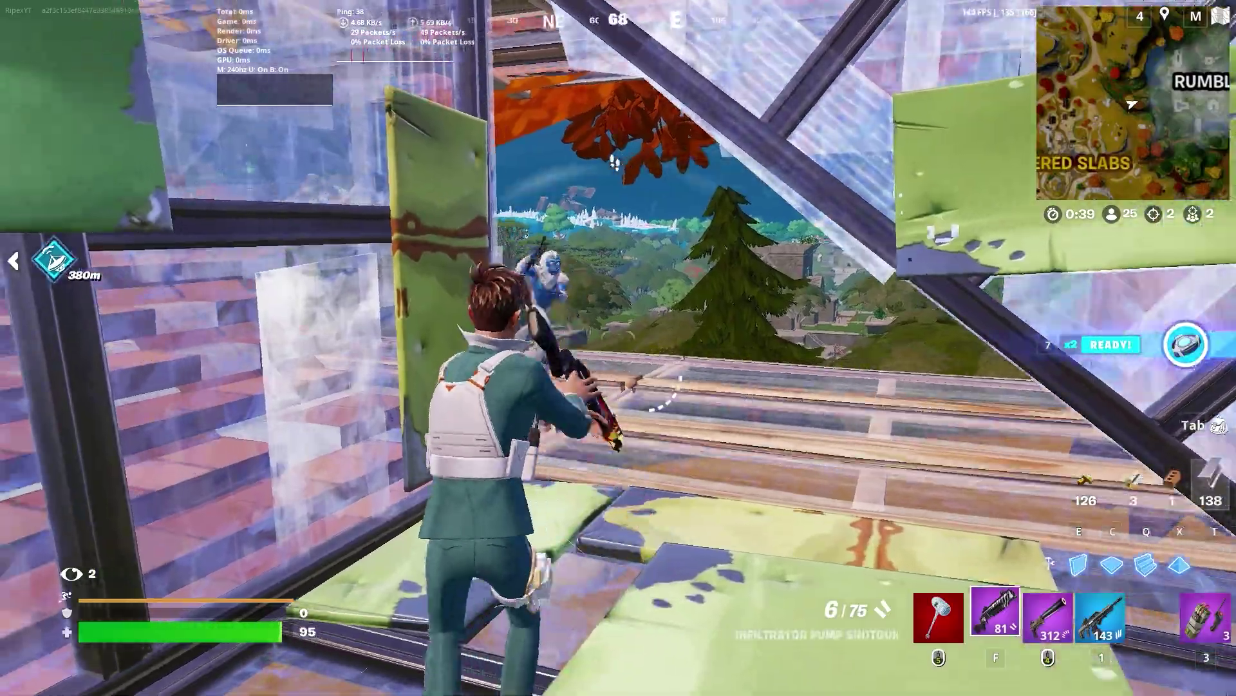
pyautogui.click(619, 347)
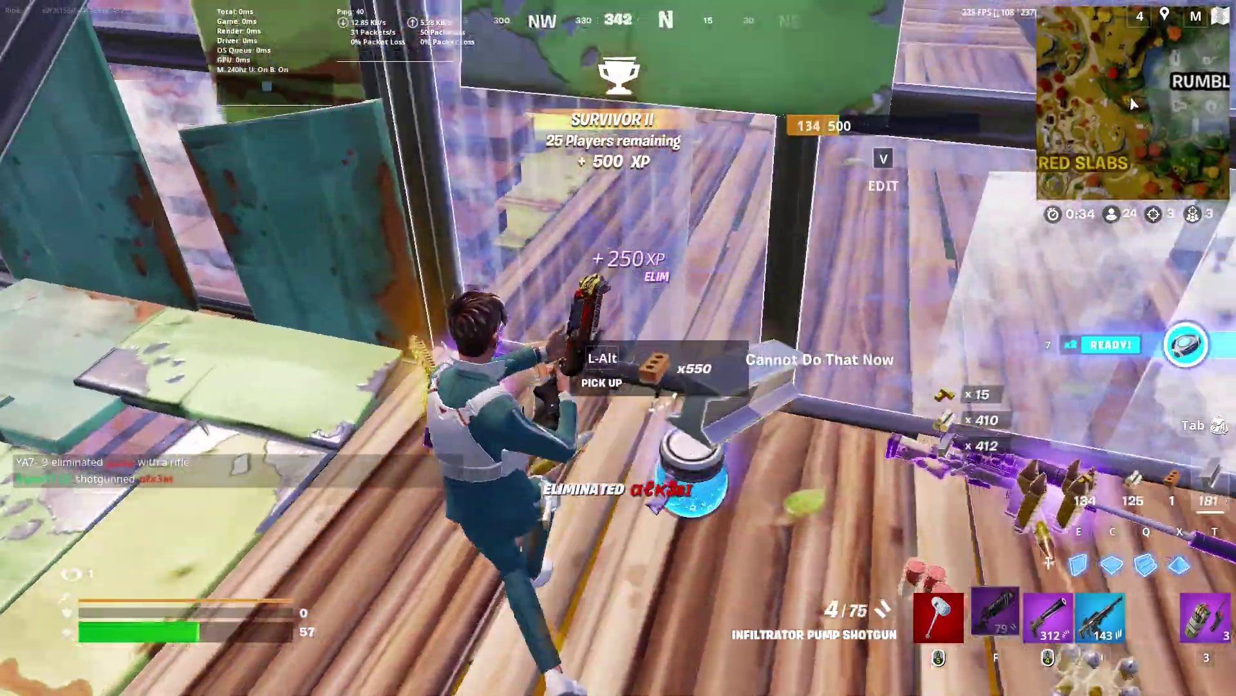
pyautogui.press('3')
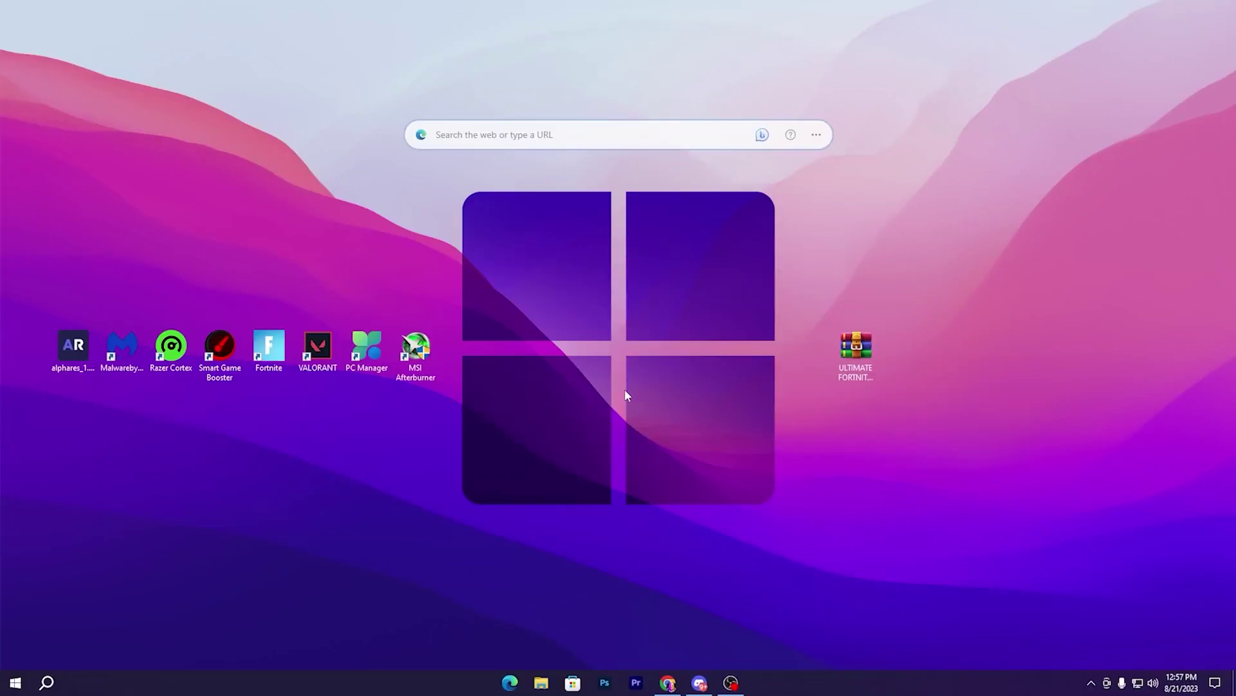
pyautogui.rightClick(822, 685)
pyautogui.click(852, 615)
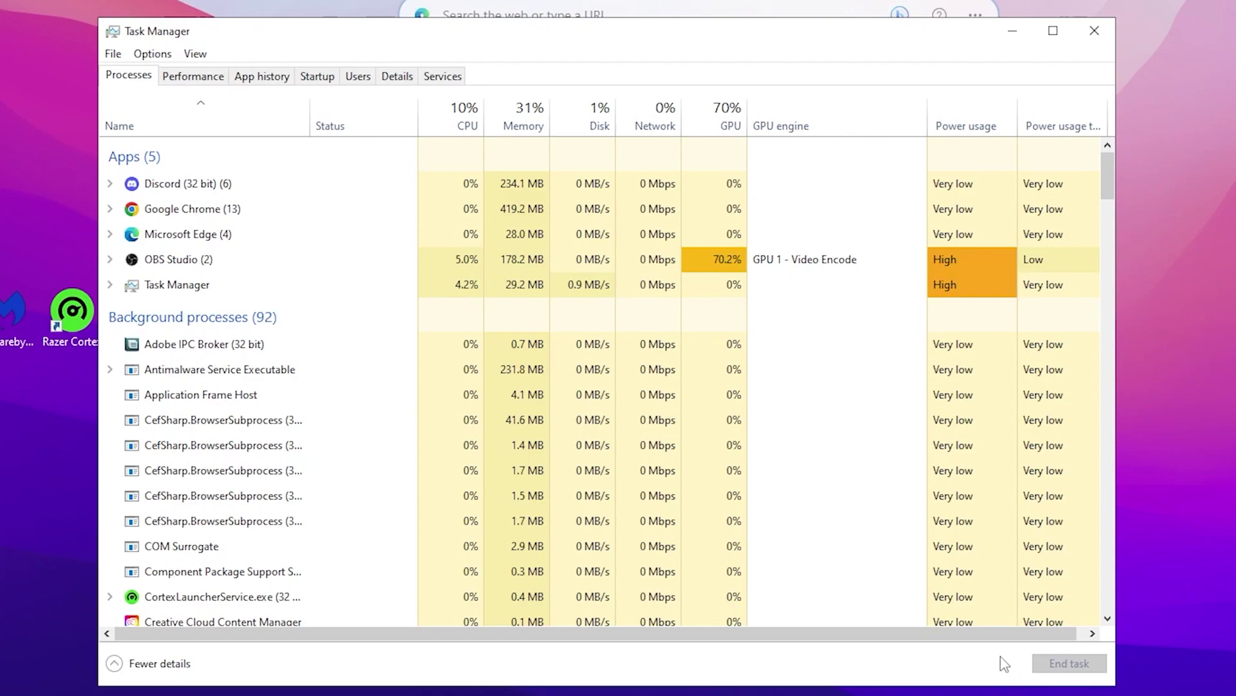
pyautogui.click(194, 76)
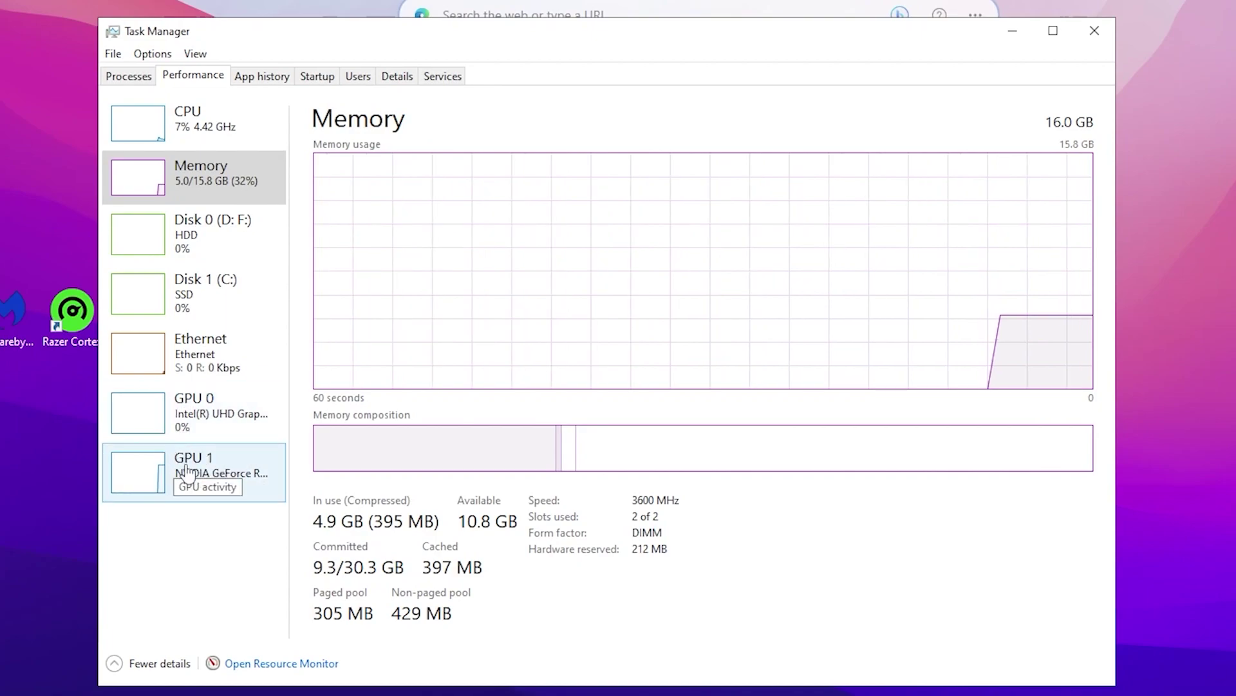
pyautogui.click(209, 417)
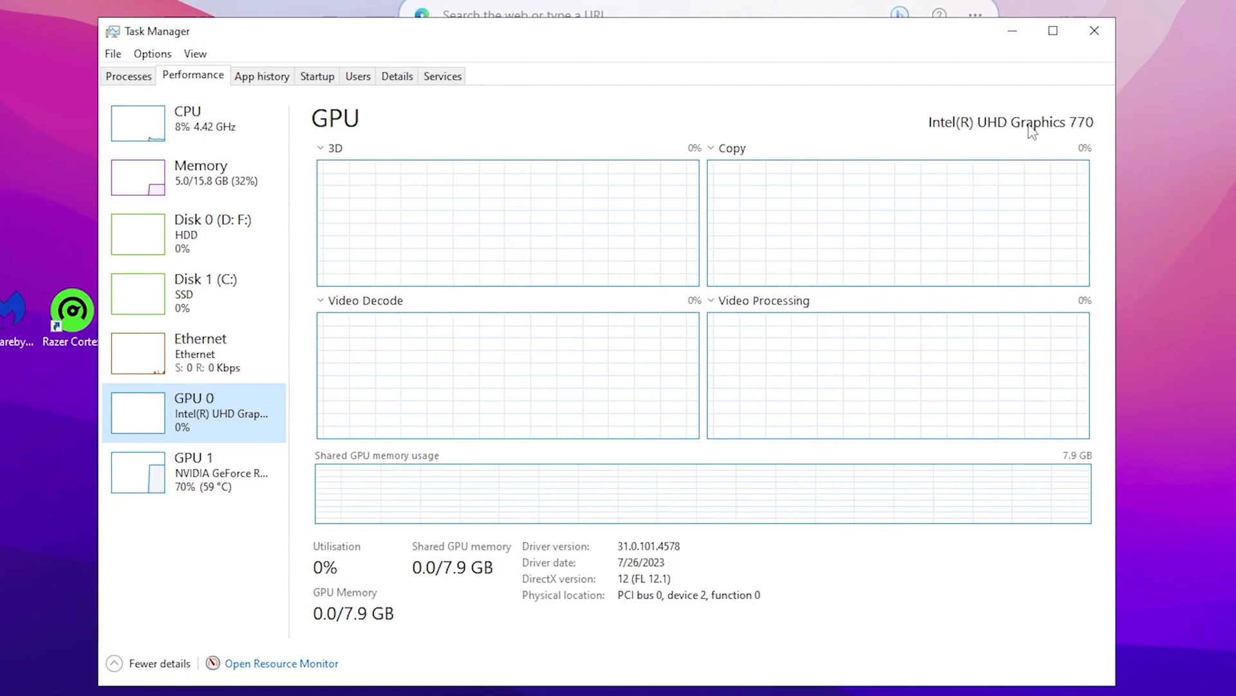
pyautogui.click(1088, 42)
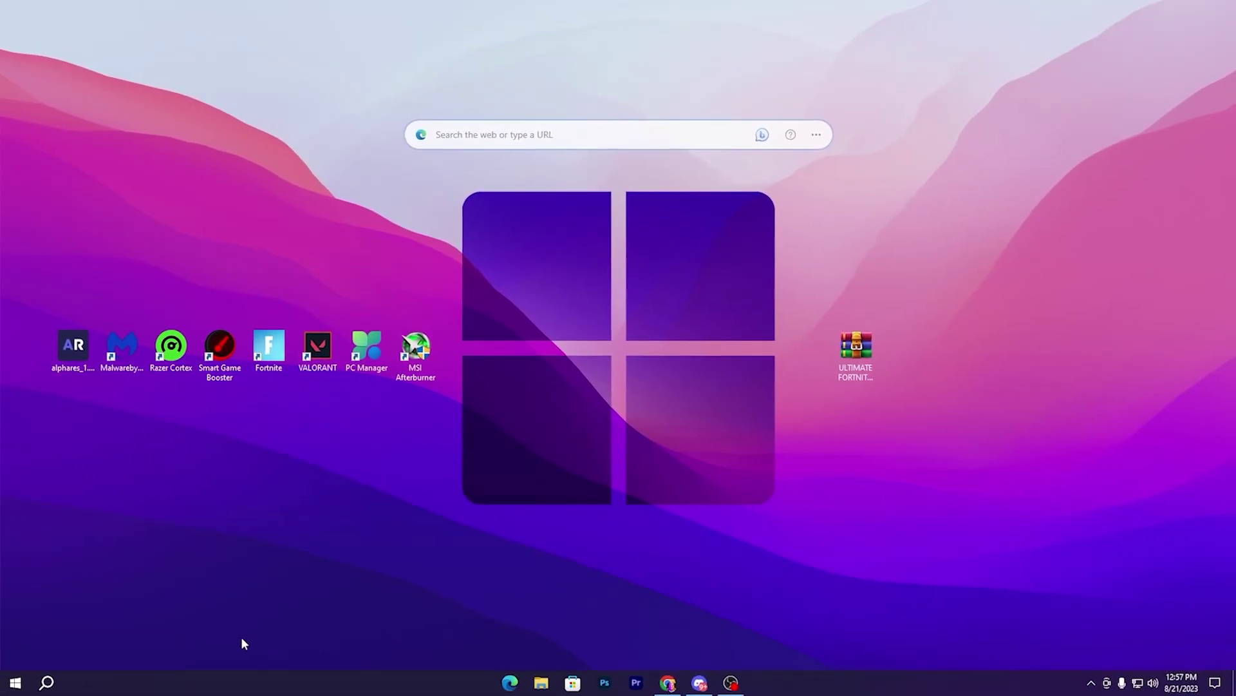
# - Disable the Intel(R) UHD Graphics 770 adapter in Device Manager, then close Device Manager
pyautogui.click(47, 680)
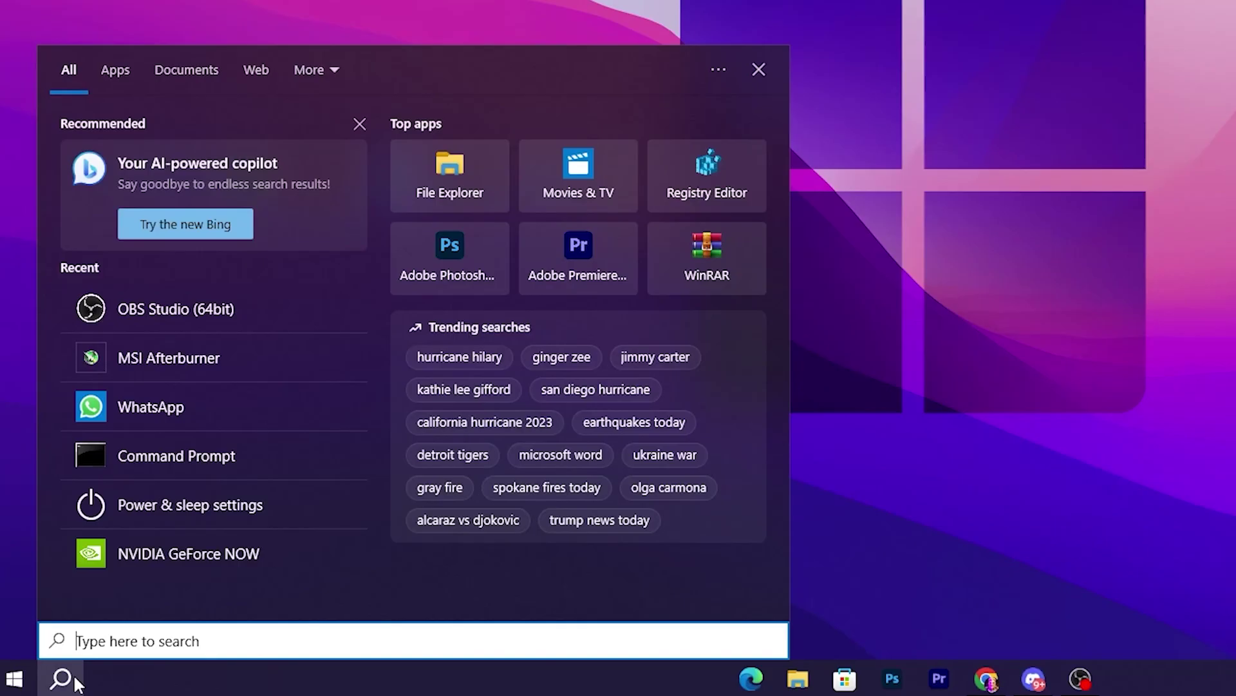
pyautogui.write('DE')
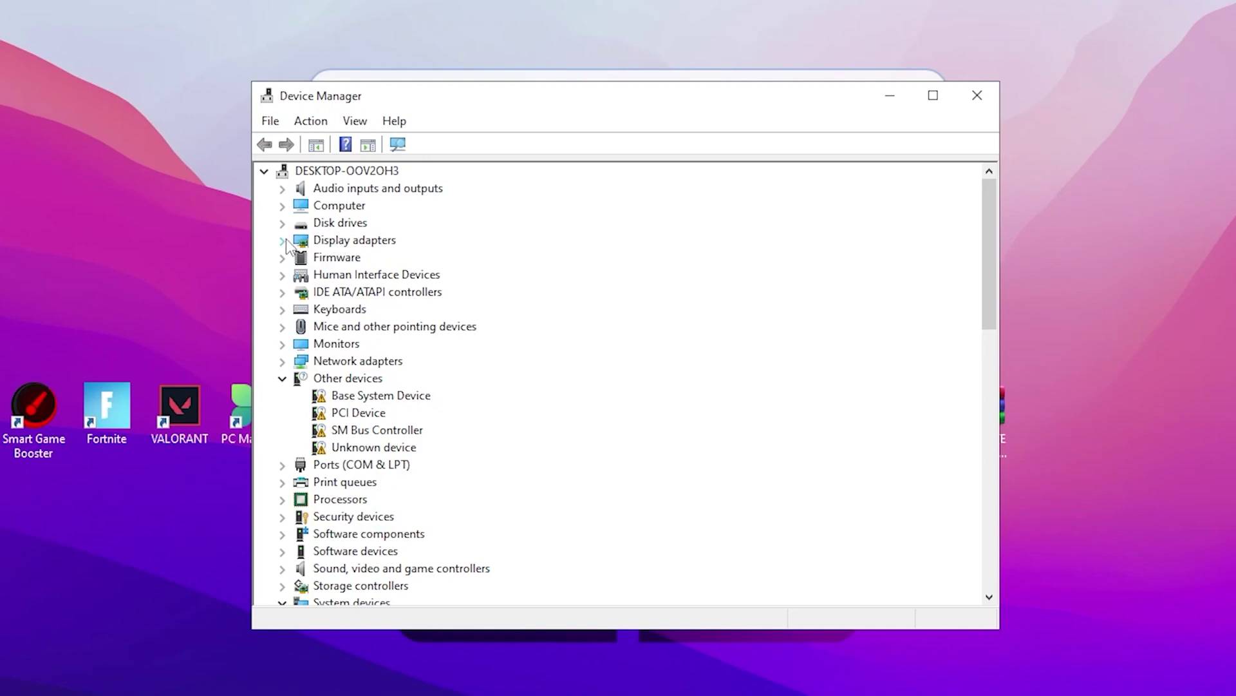
pyautogui.click(283, 241)
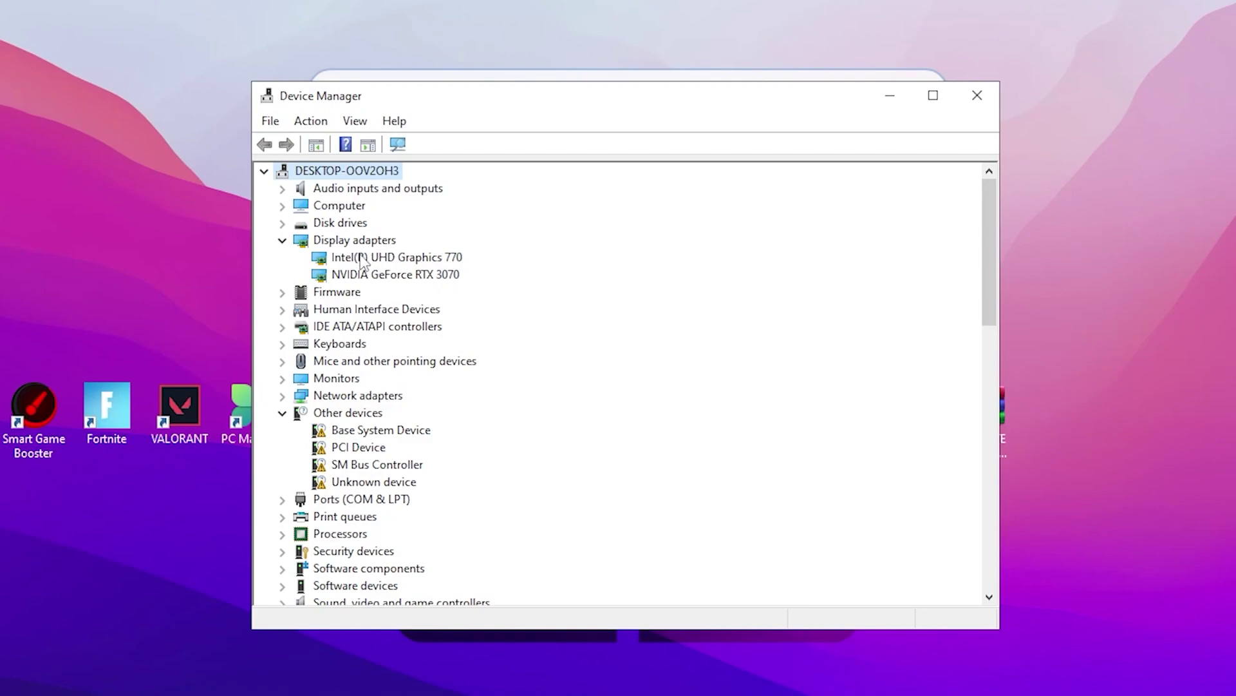
pyautogui.rightClick(393, 259)
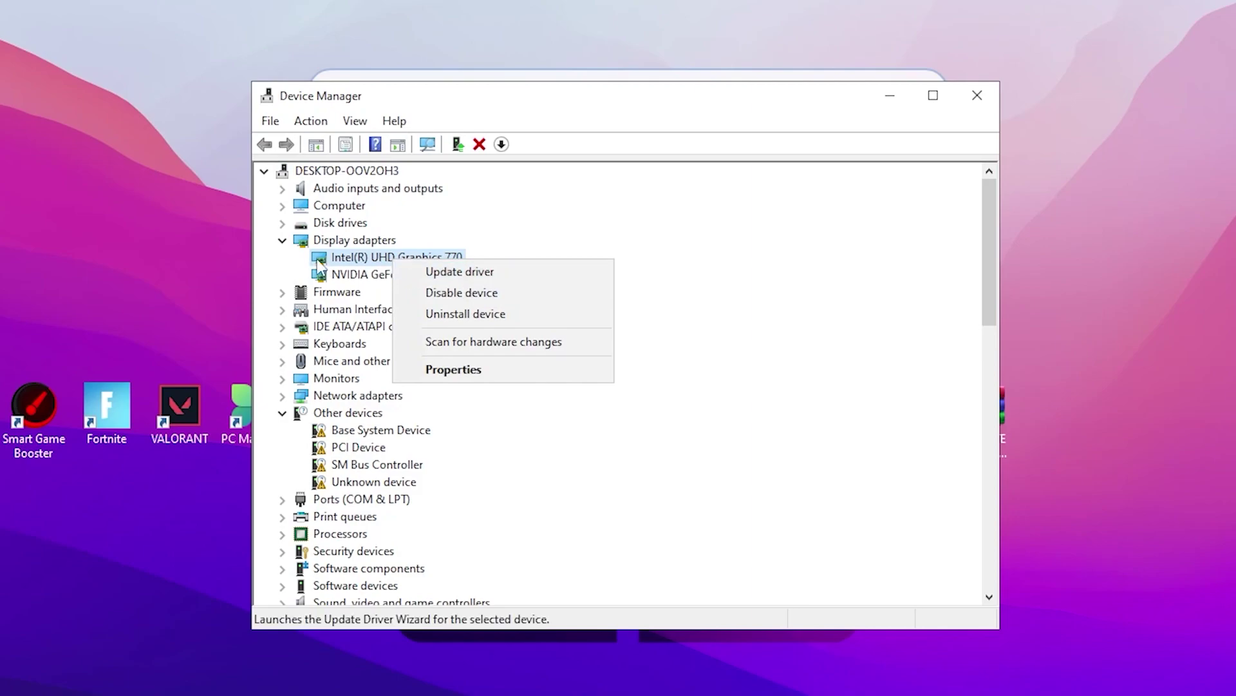
pyautogui.click(500, 294)
pyautogui.click(669, 420)
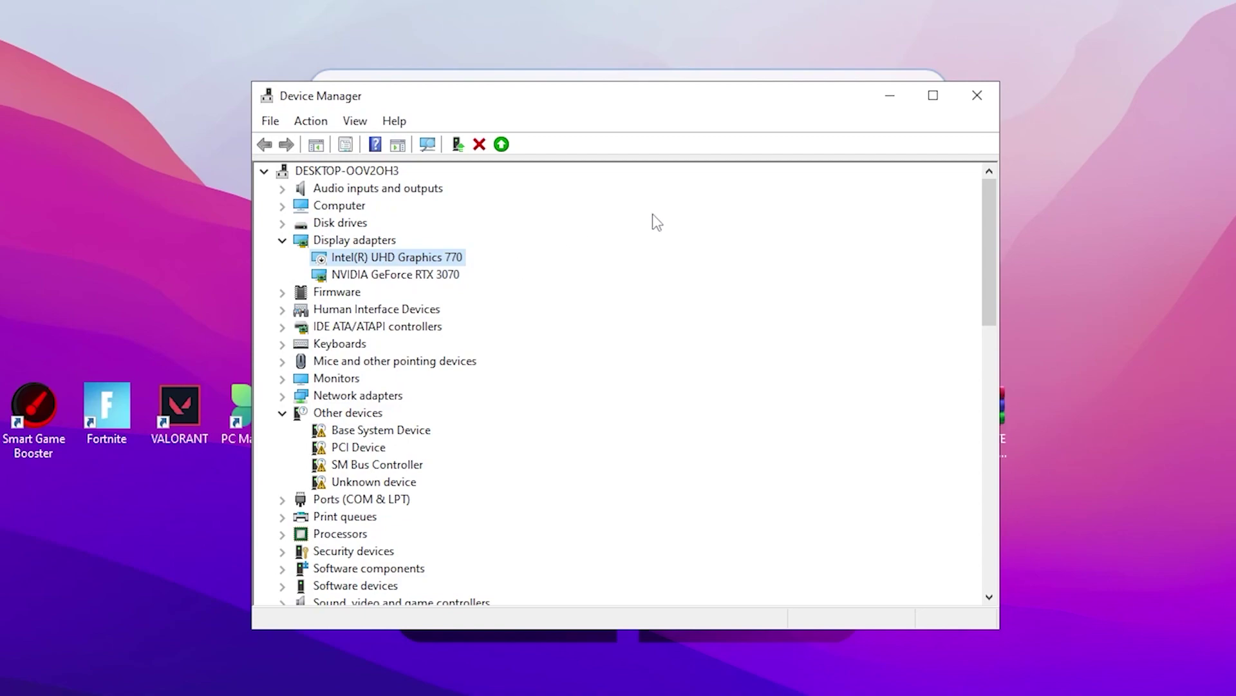
pyautogui.click(977, 95)
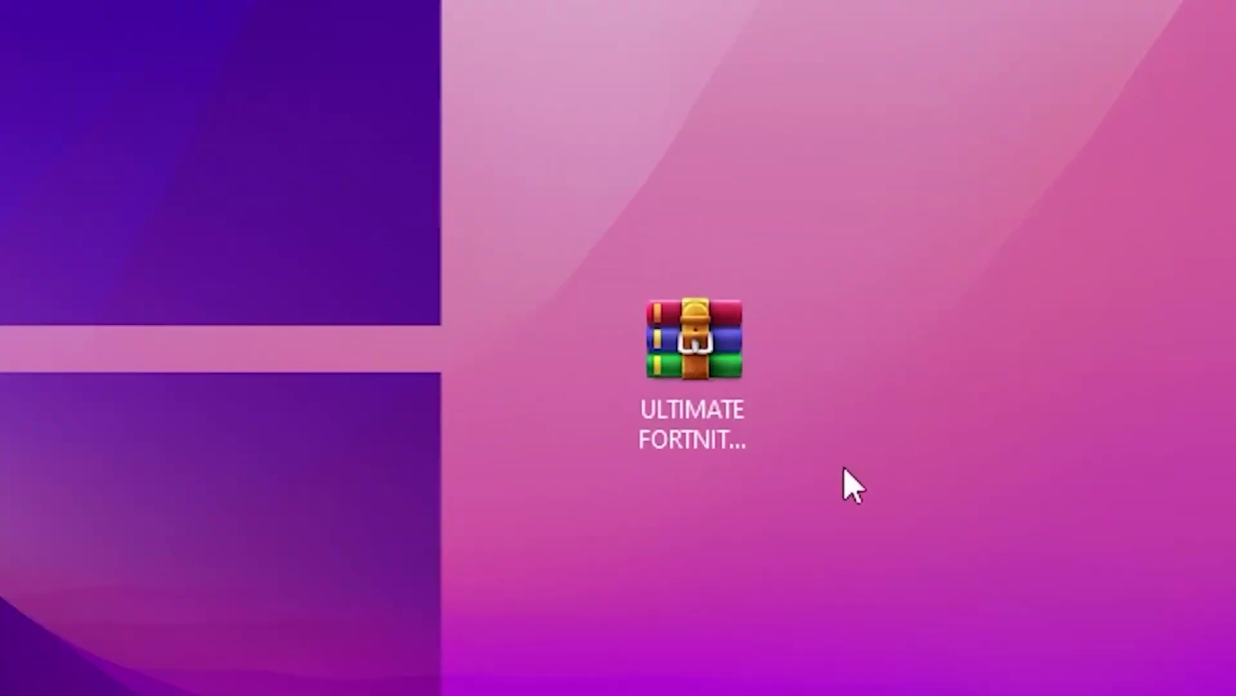
# - Extract ULTIMATE FORTNITE FPS BOOST PACK.rar onto the desktop and open the extracted folder
pyautogui.click(852, 343)
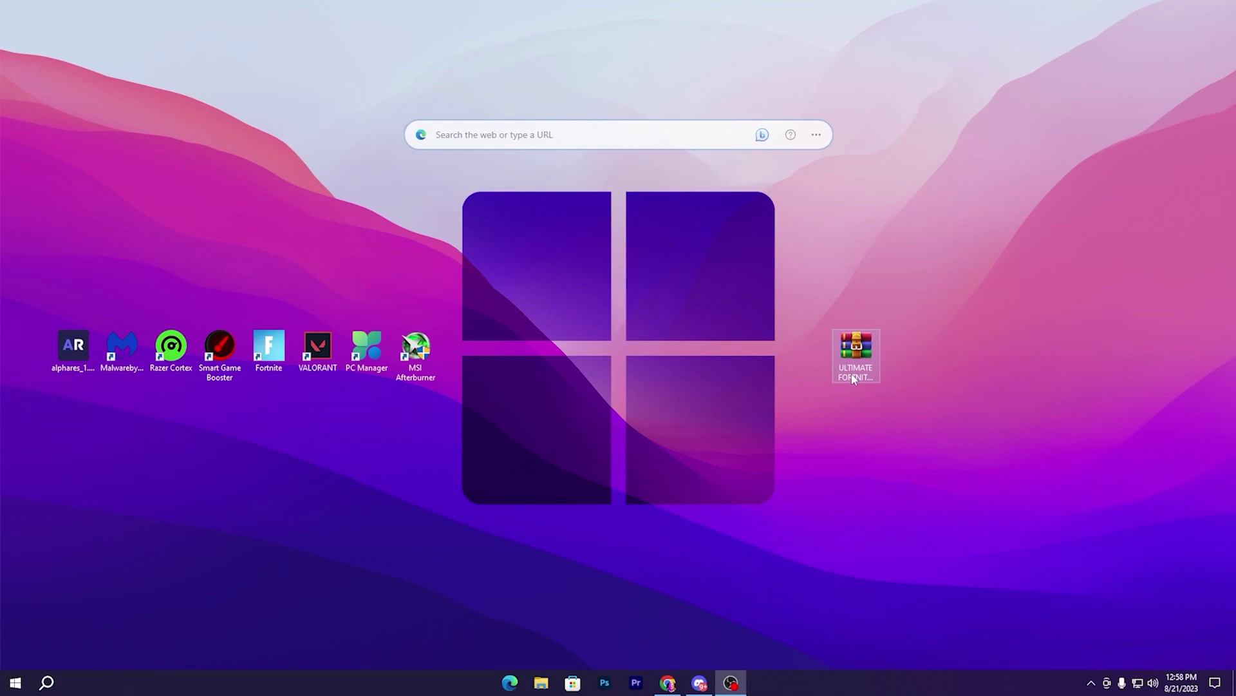
pyautogui.rightClick(857, 350)
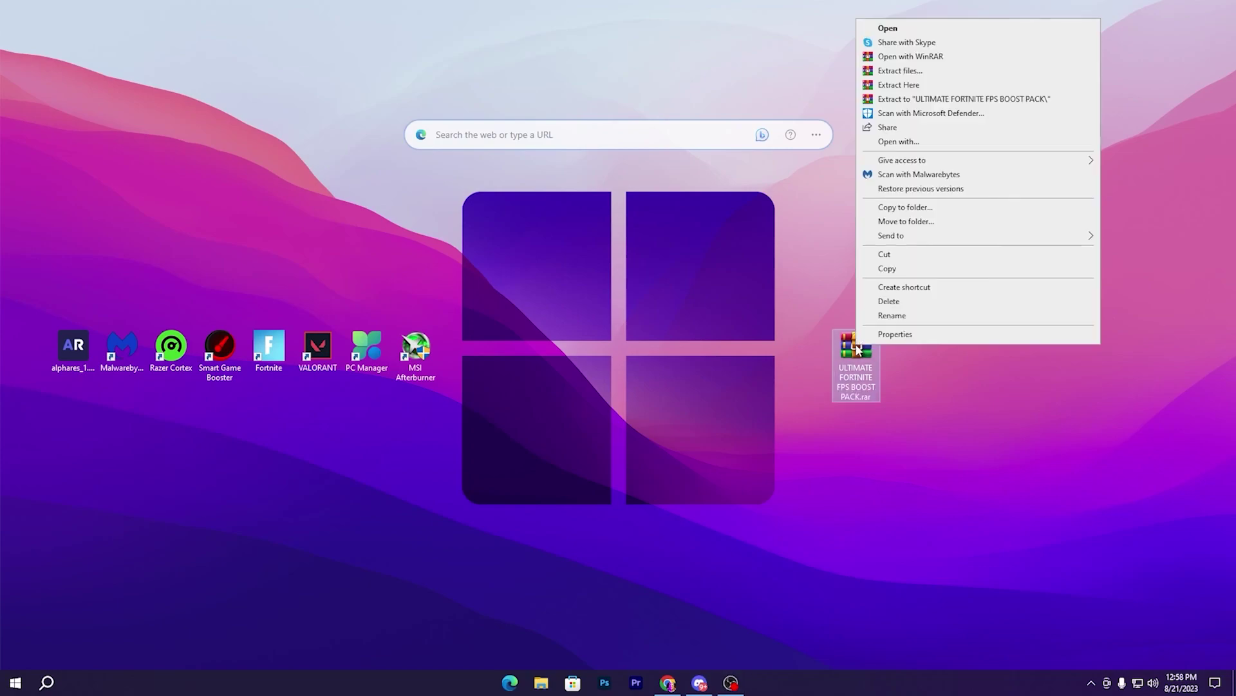
pyautogui.click(921, 82)
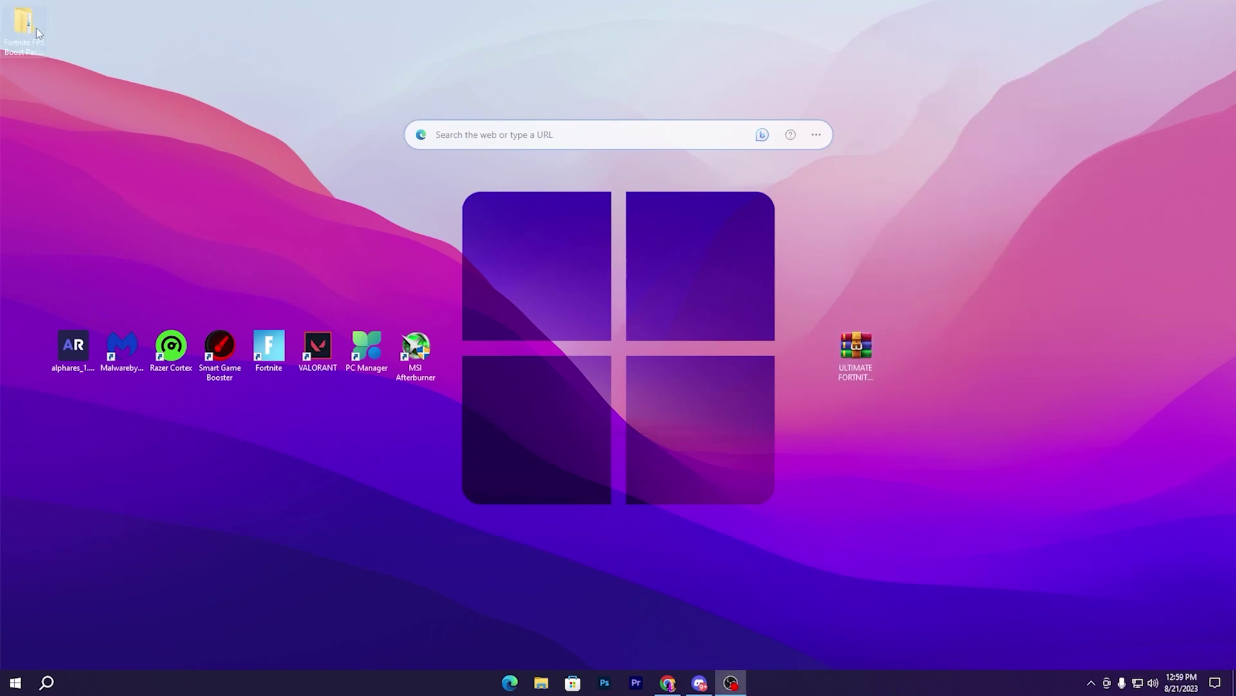
pyautogui.doubleClick(905, 351)
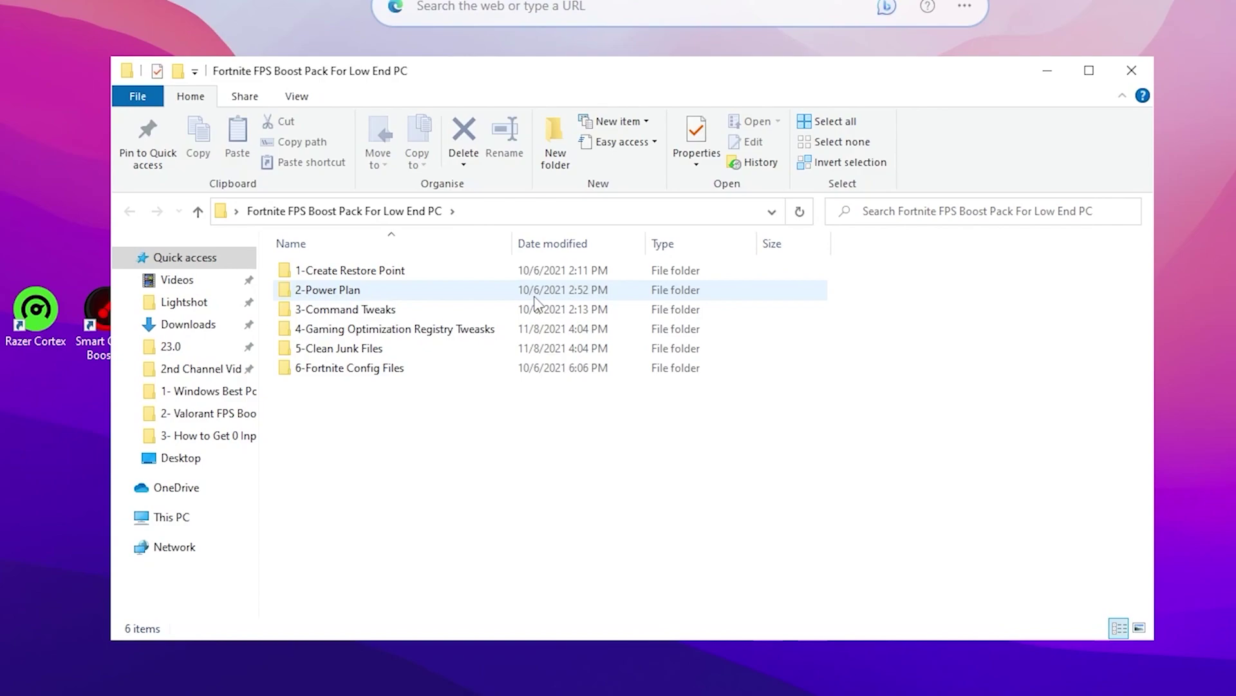
# - From the 1-Create Restore Point shortcut, set drive C: restore point Max Usage to 5%
pyautogui.doubleClick(330, 271)
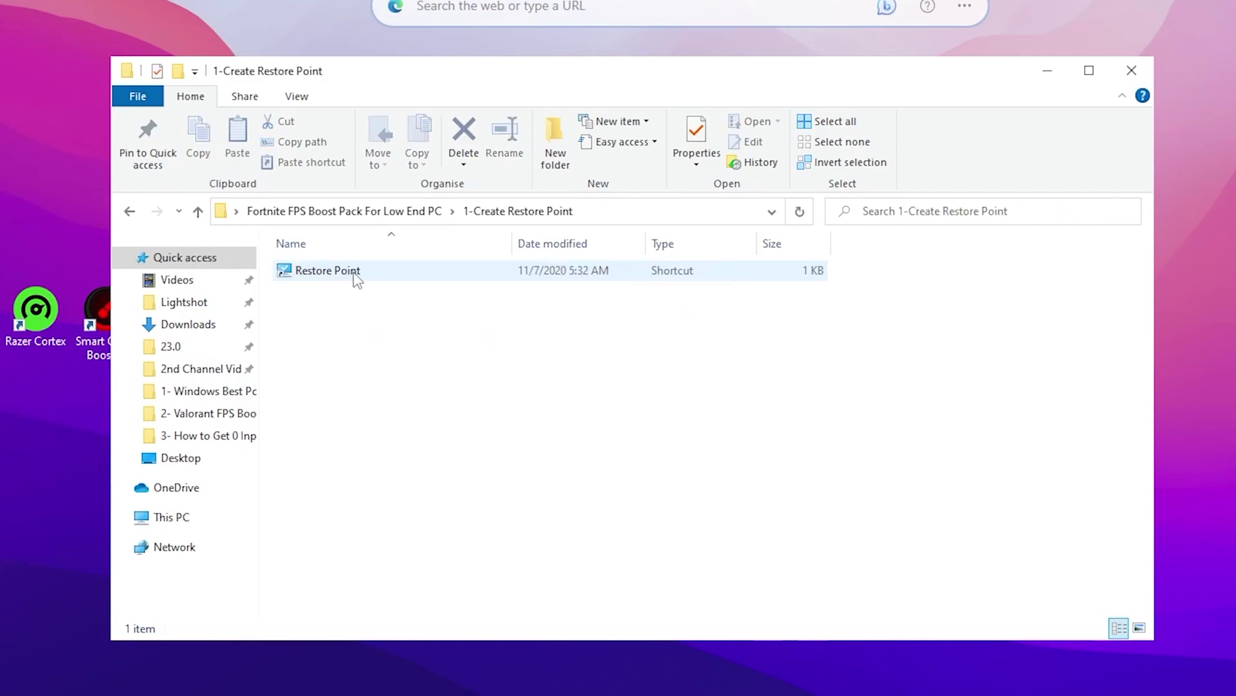
pyautogui.doubleClick(322, 270)
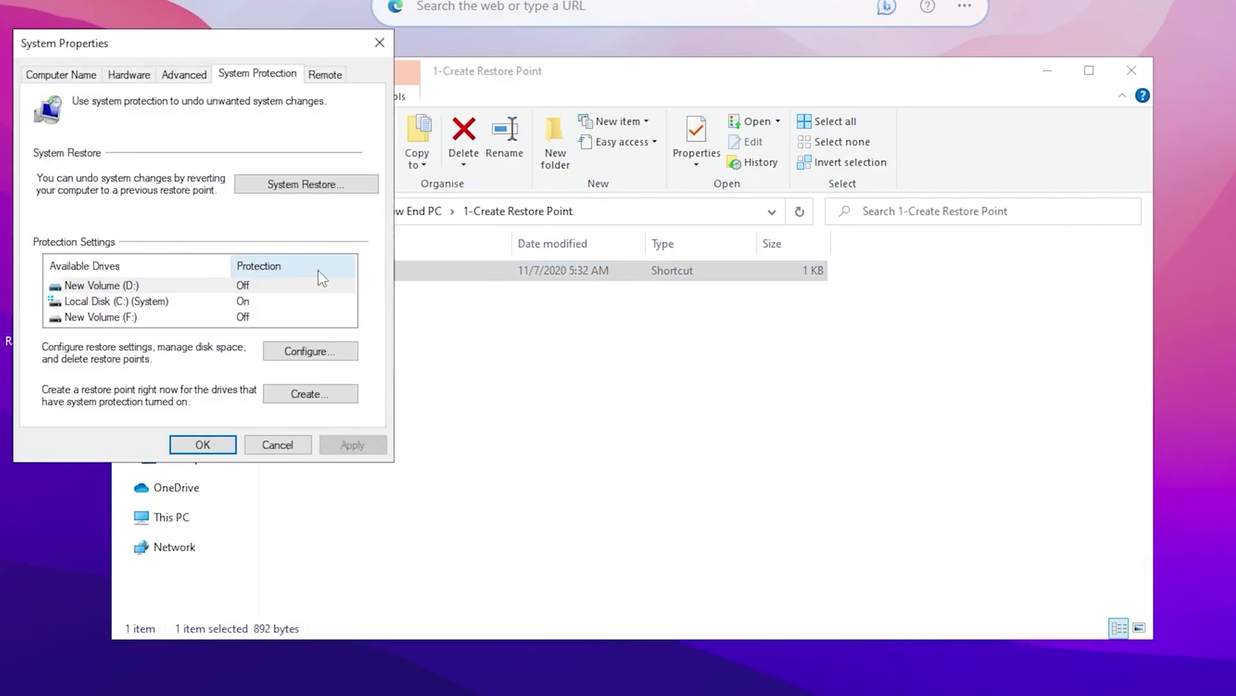
pyautogui.click(91, 301)
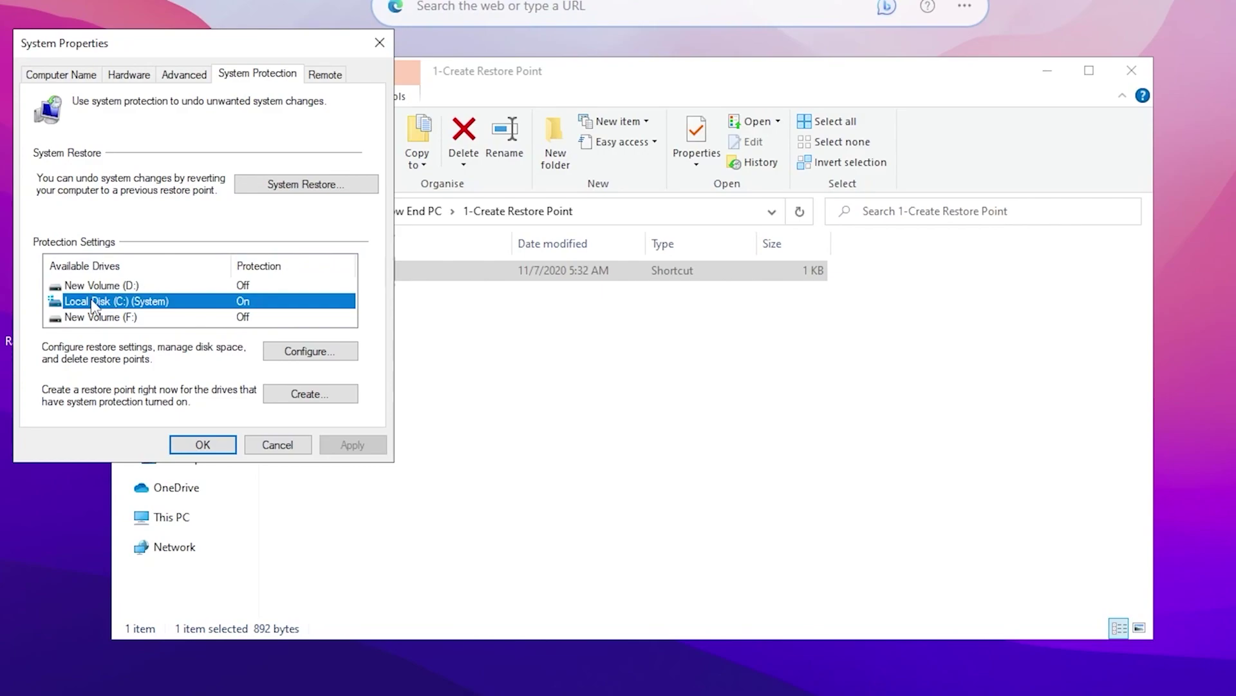
pyautogui.click(309, 354)
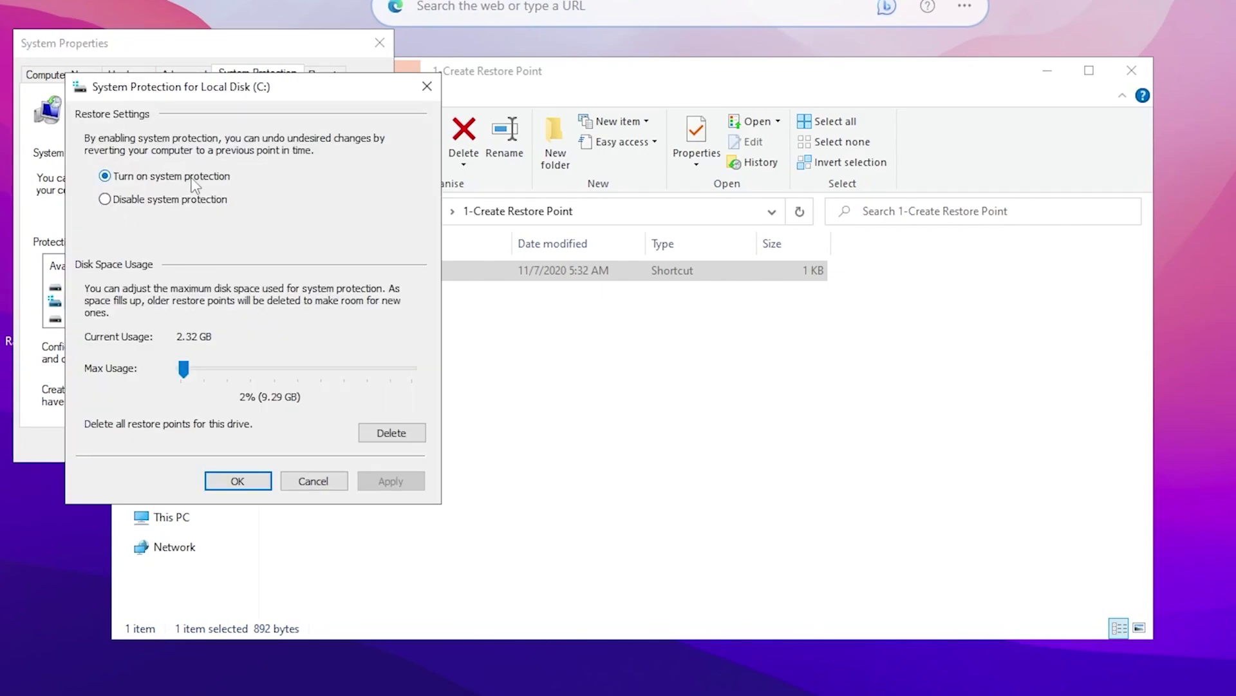
pyautogui.moveTo(182, 368); pyautogui.dragTo(192, 377)
pyautogui.click(386, 480)
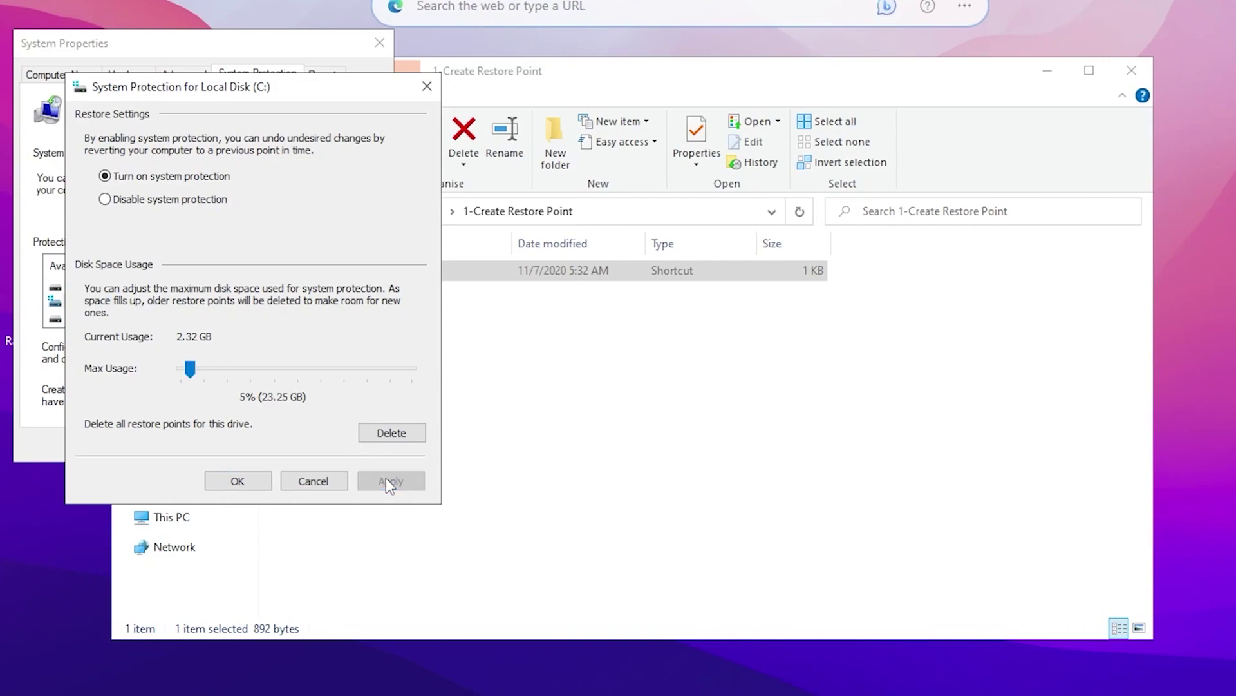
pyautogui.click(239, 484)
# - Create a restore point named RIPEX, close System Properties, and return to the pack folder
pyautogui.click(307, 394)
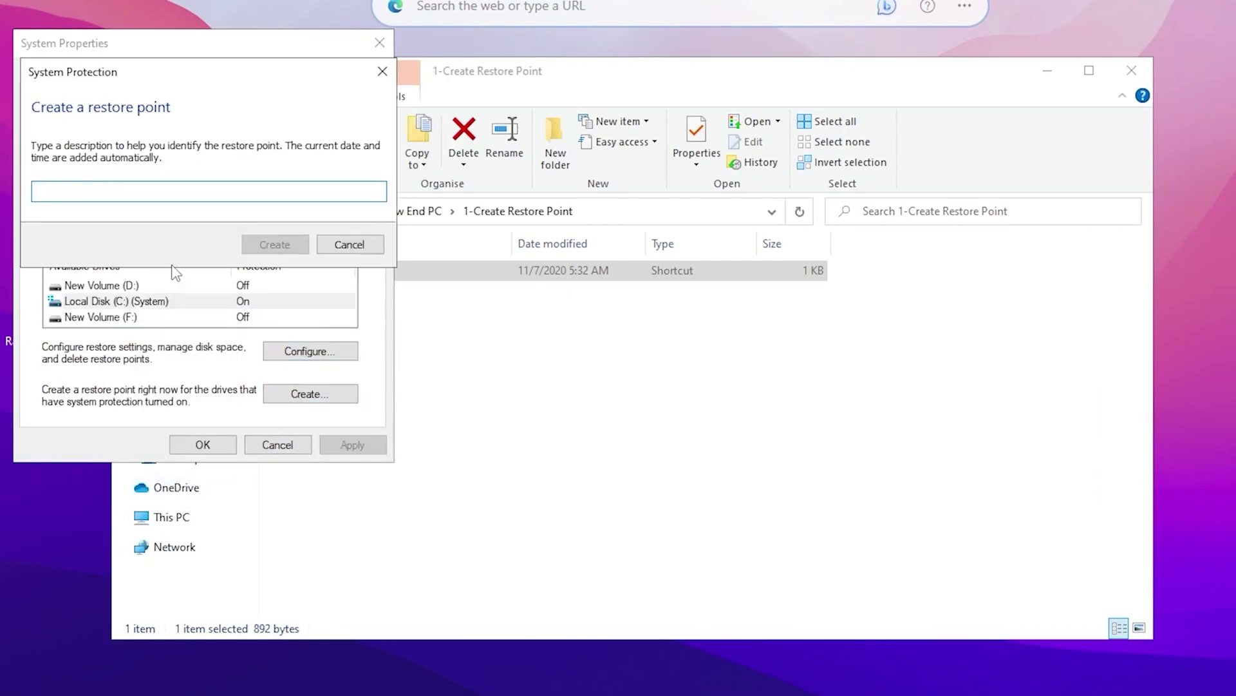
pyautogui.write('RIPEX')
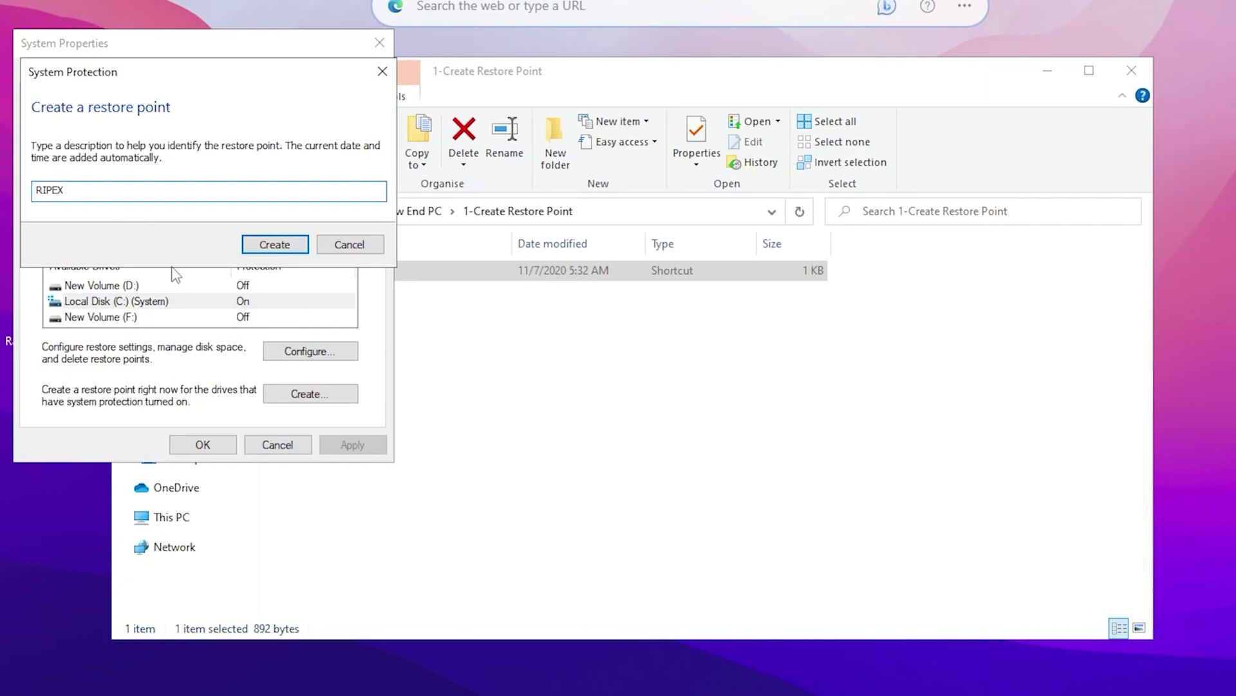
pyautogui.click(297, 249)
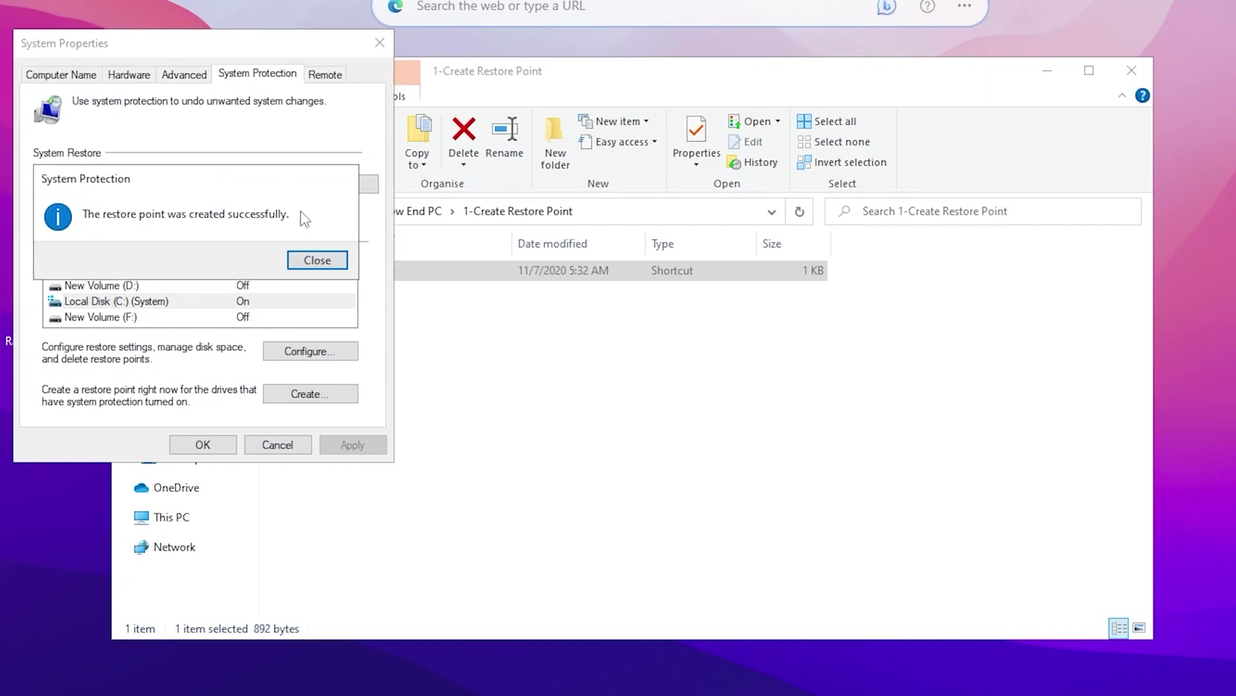
pyautogui.click(325, 260)
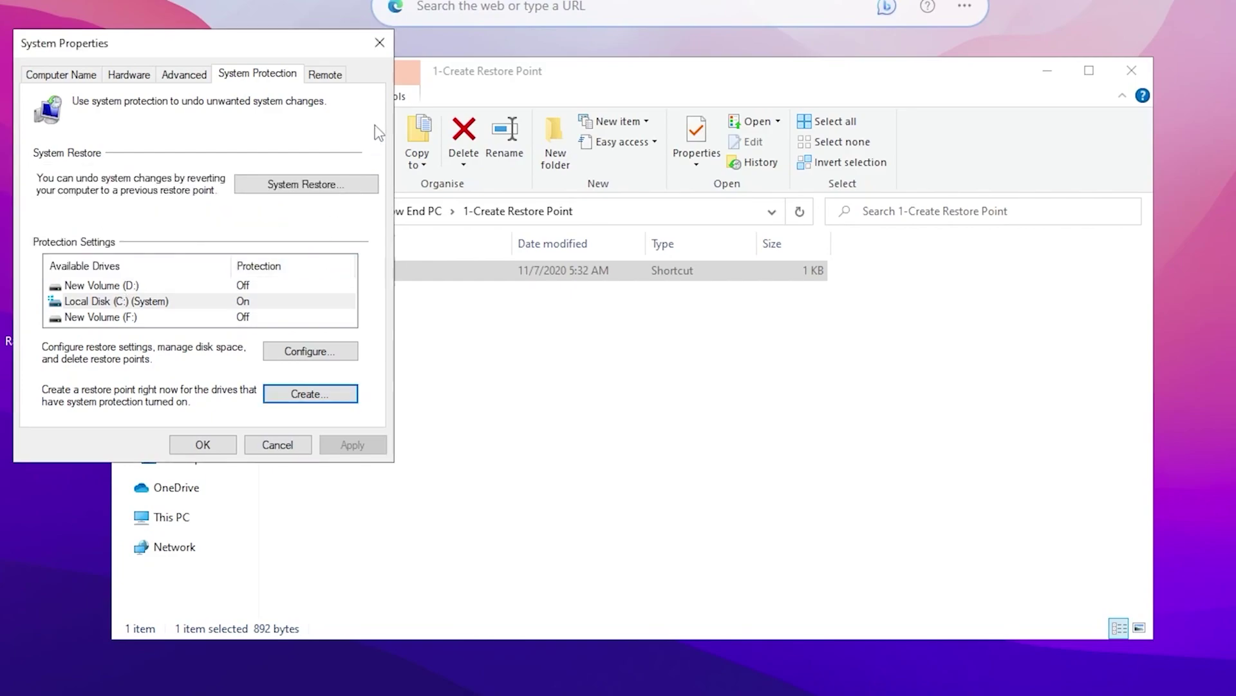
pyautogui.click(379, 43)
pyautogui.hotkey('alt', 'Up')
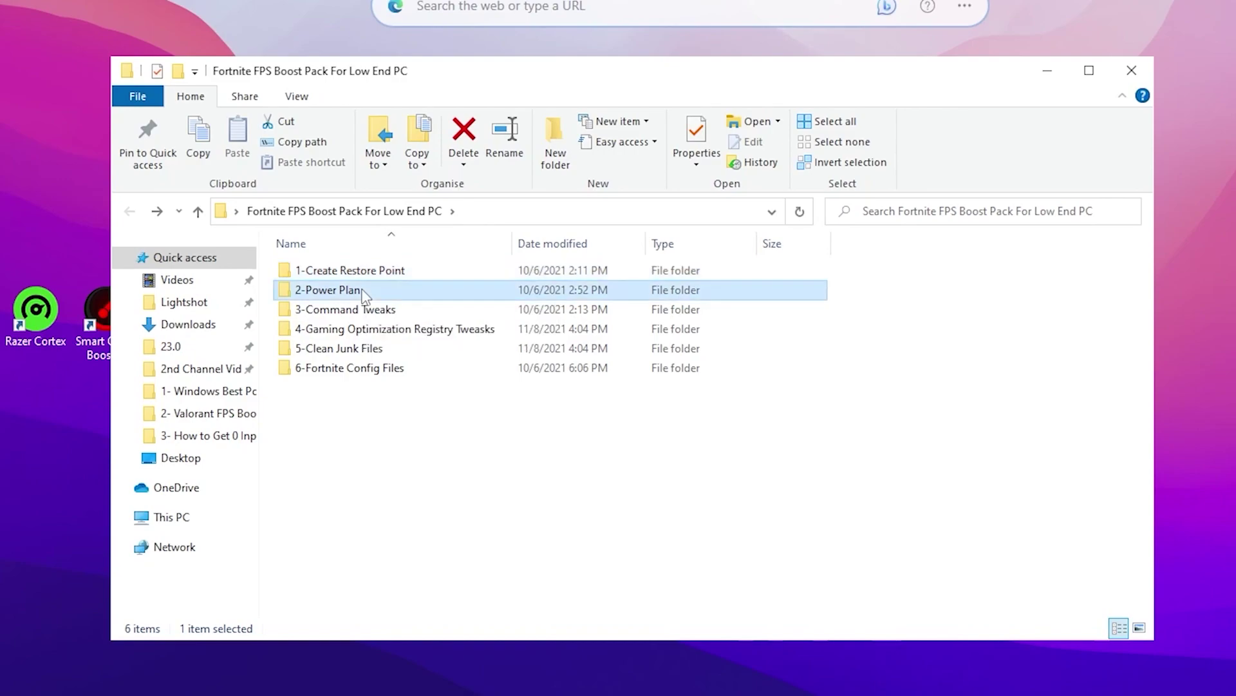
# - Merge Power Tweak.reg from the 2-Power Plan folder into the registry
pyautogui.doubleClick(329, 290)
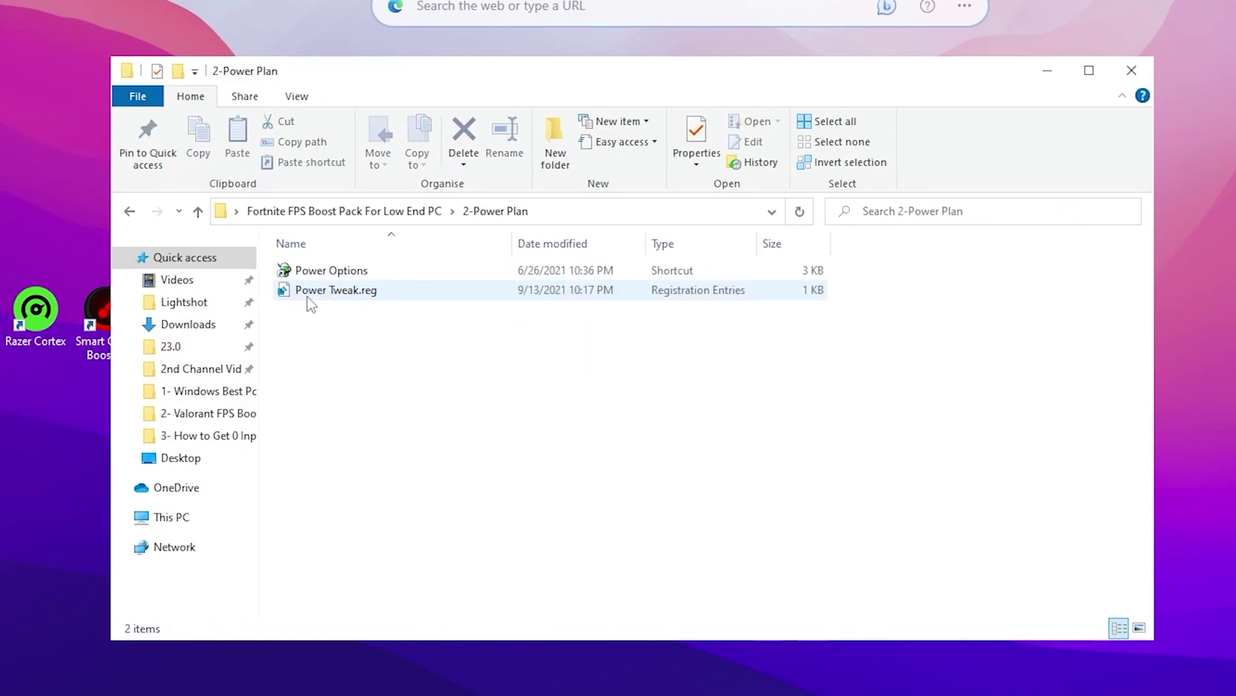
pyautogui.doubleClick(367, 295)
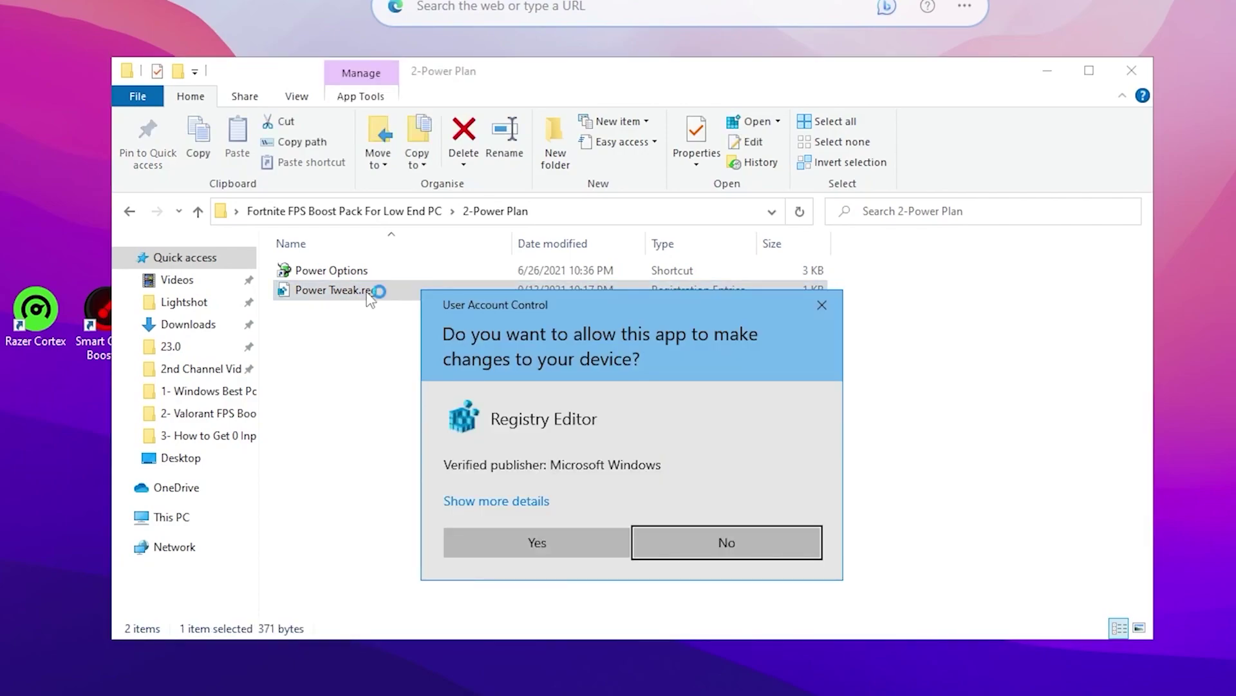
pyautogui.click(540, 544)
pyautogui.click(818, 331)
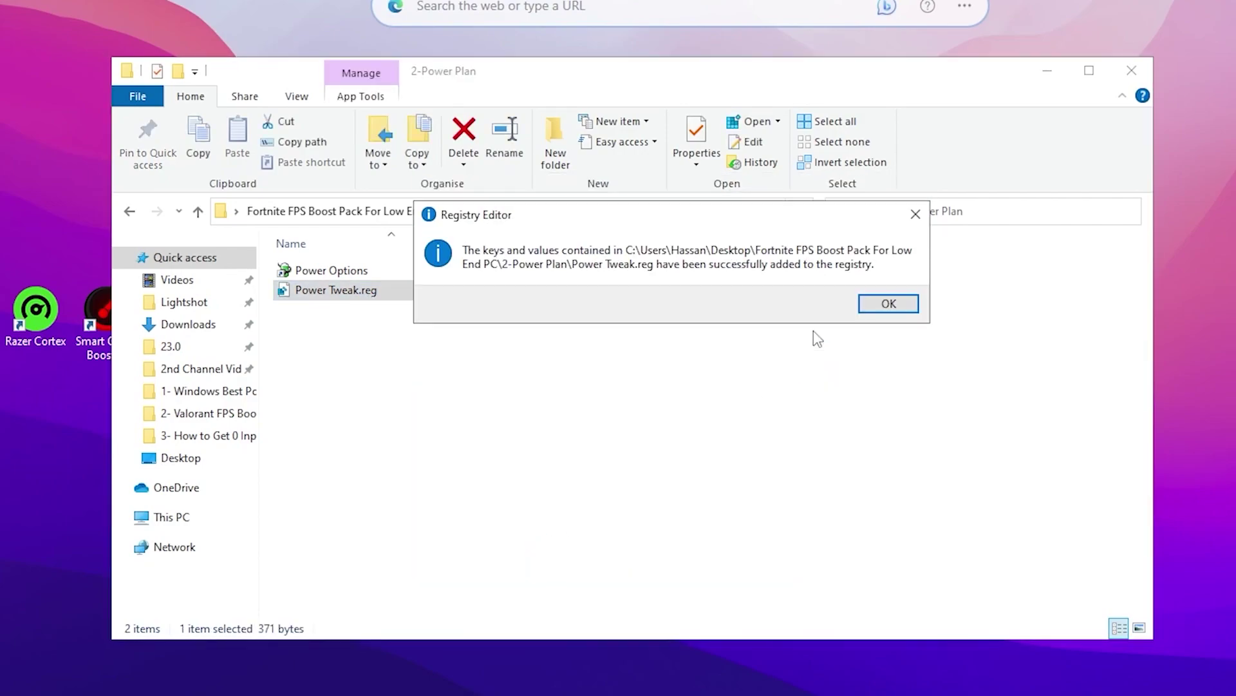
pyautogui.click(886, 305)
# - Verify Bitsum Highest Performance is the active plan in Power Options, then return to the pack's main folder
pyautogui.doubleClick(317, 271)
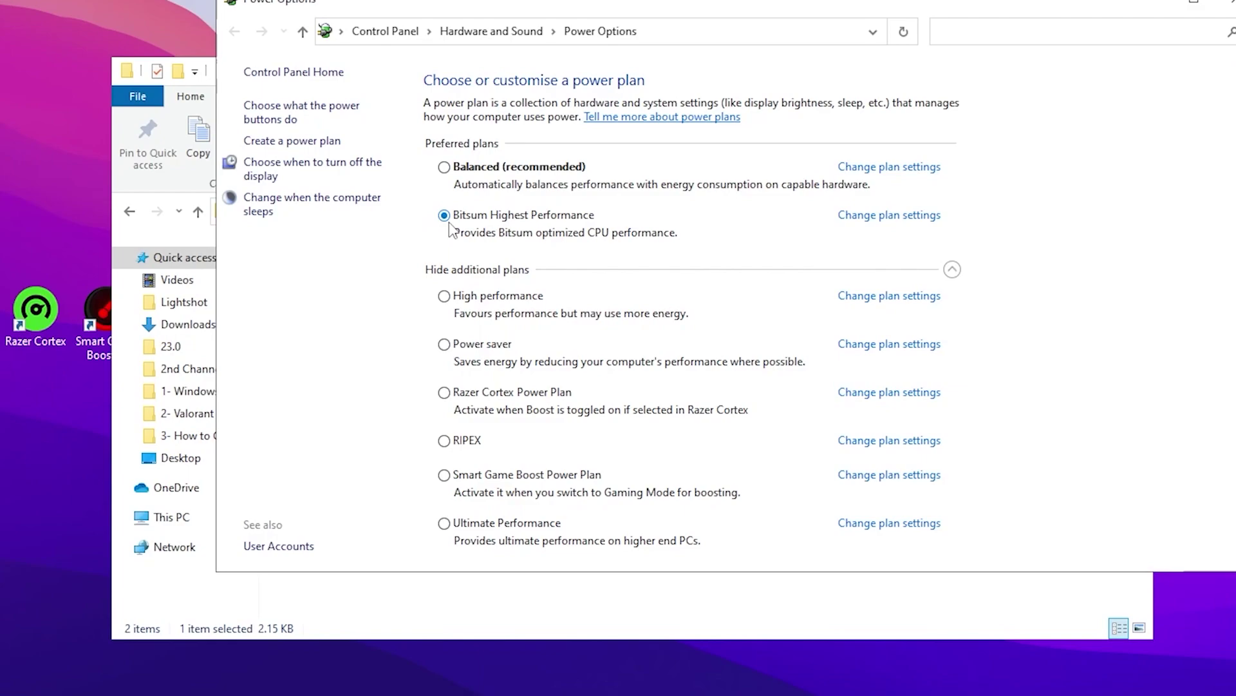
pyautogui.click(1225, 4)
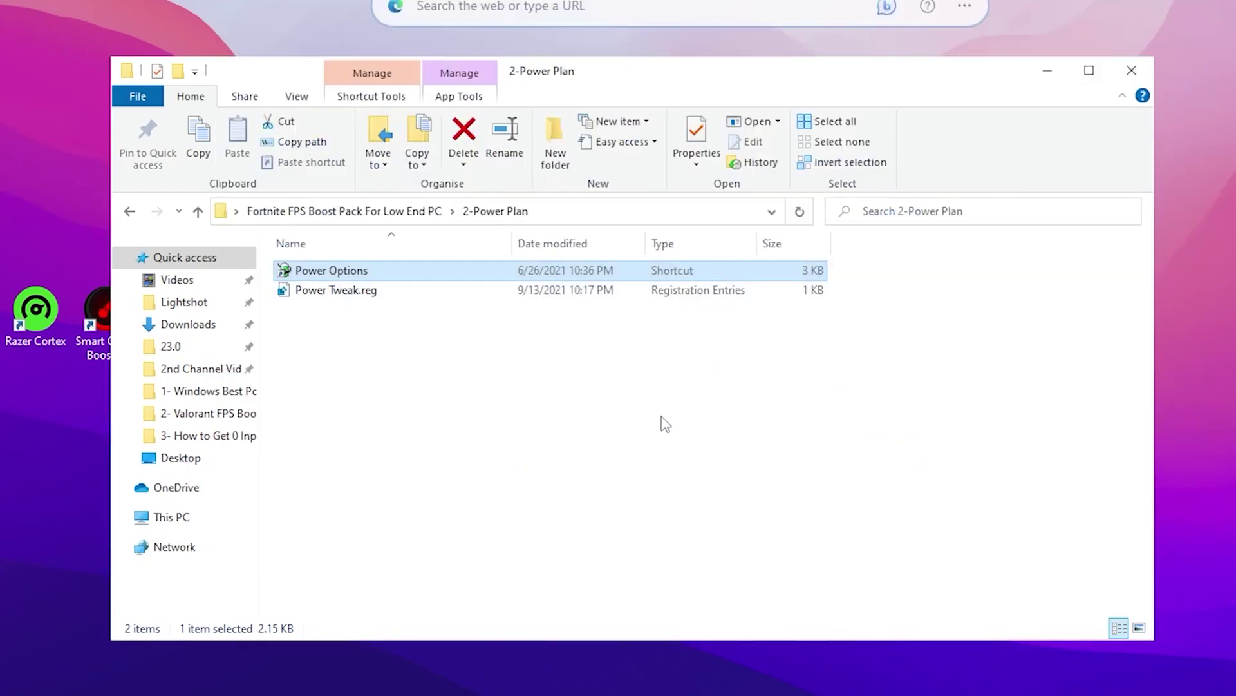
pyautogui.hotkey('alt', 'Left')
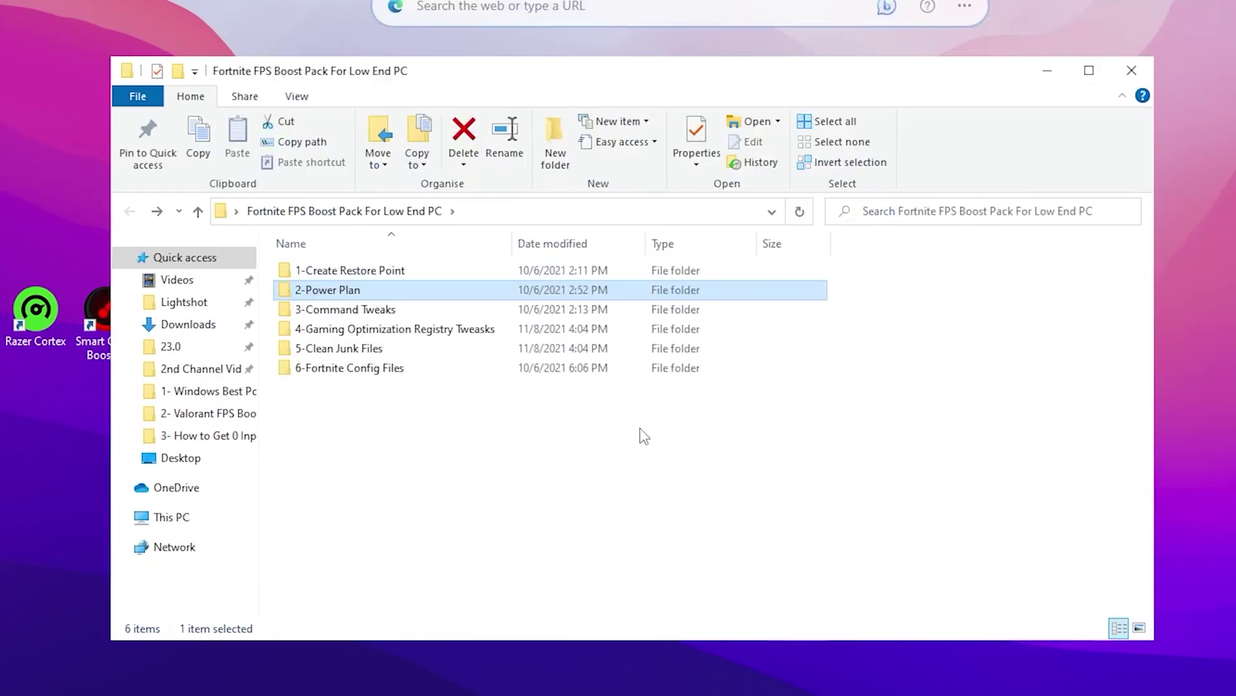
# - Open the 3-Command Tweaks folder showing Disable Useless Activities.cmd and Important Tweaks.bat
pyautogui.doubleClick(348, 312)
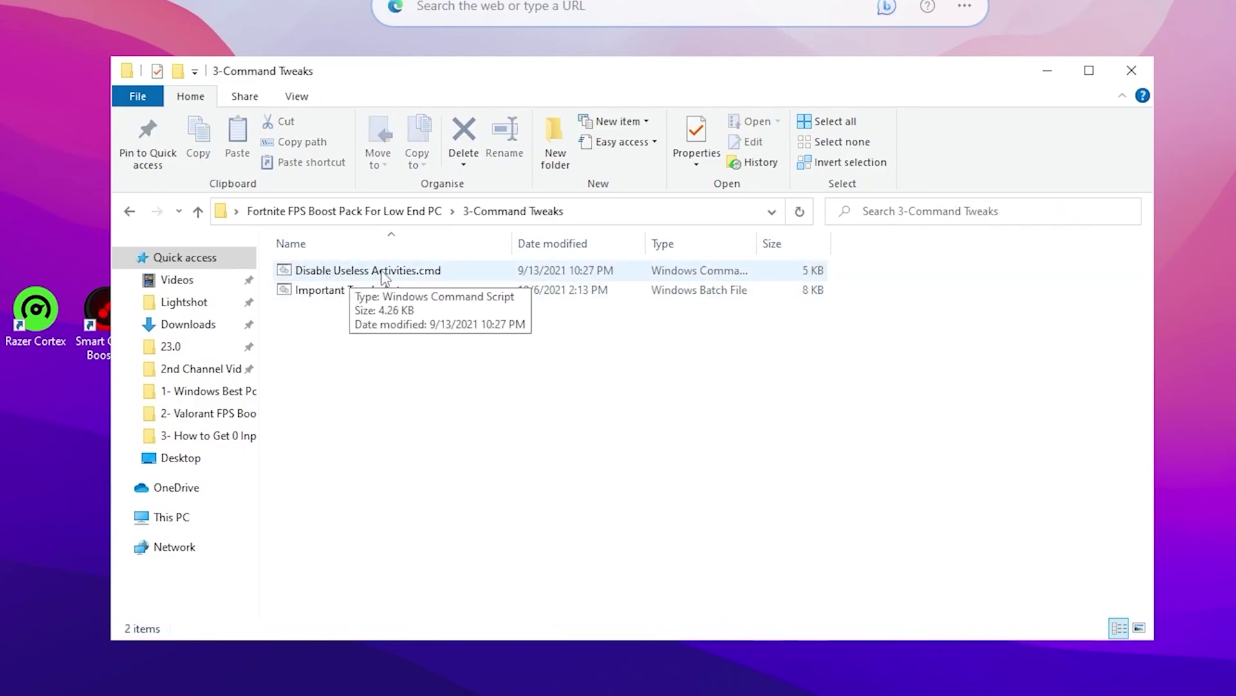
pyautogui.click(268, 282)
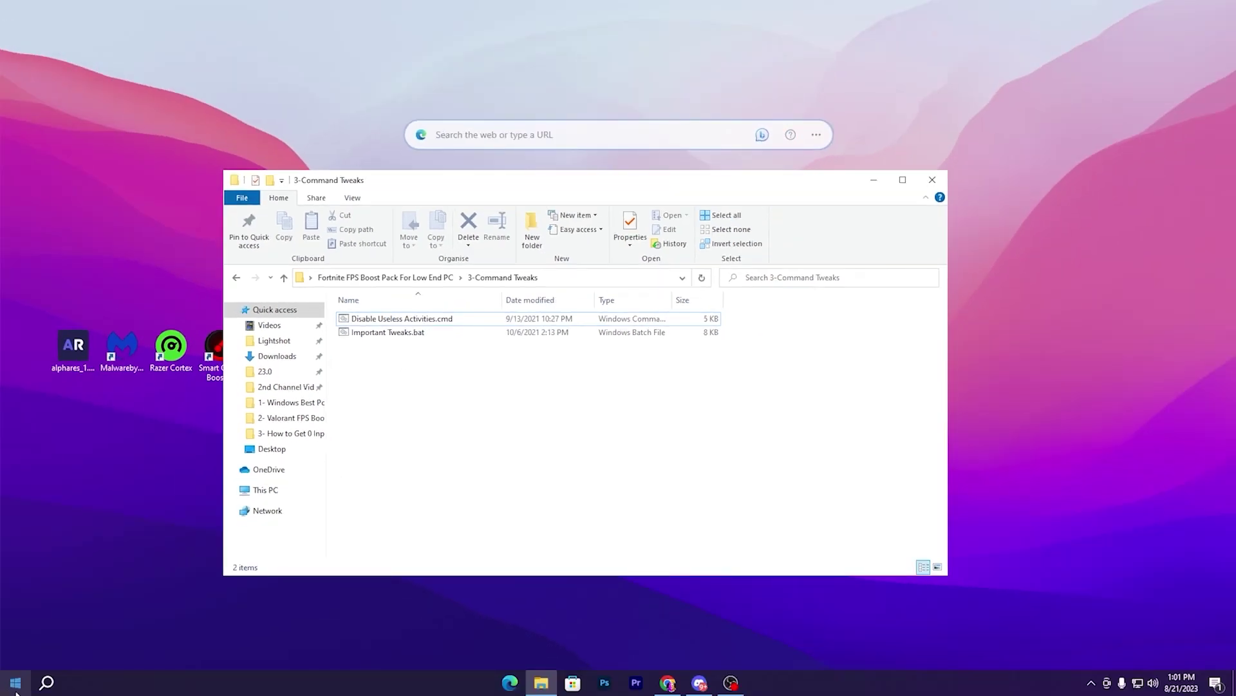
# - Switch off Real-time protection under Virus & threat protection settings, then close Windows Security and Settings
pyautogui.click(14, 680)
pyautogui.click(14, 623)
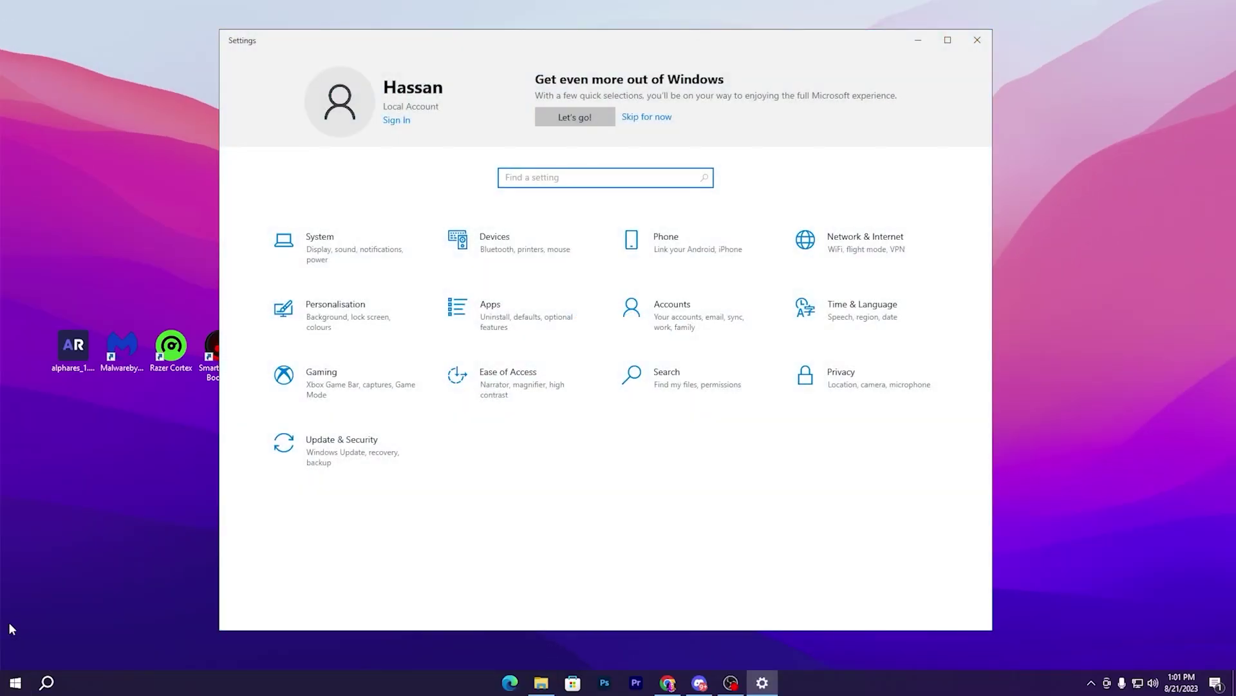
pyautogui.click(351, 453)
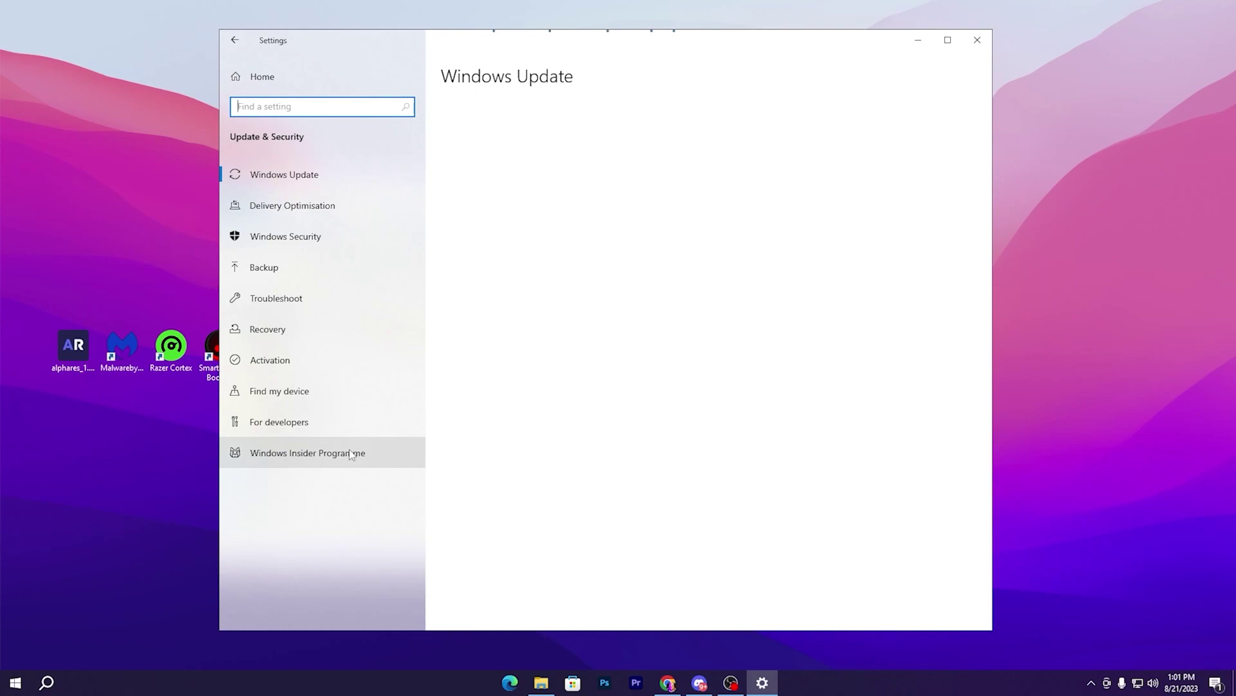
pyautogui.click(284, 238)
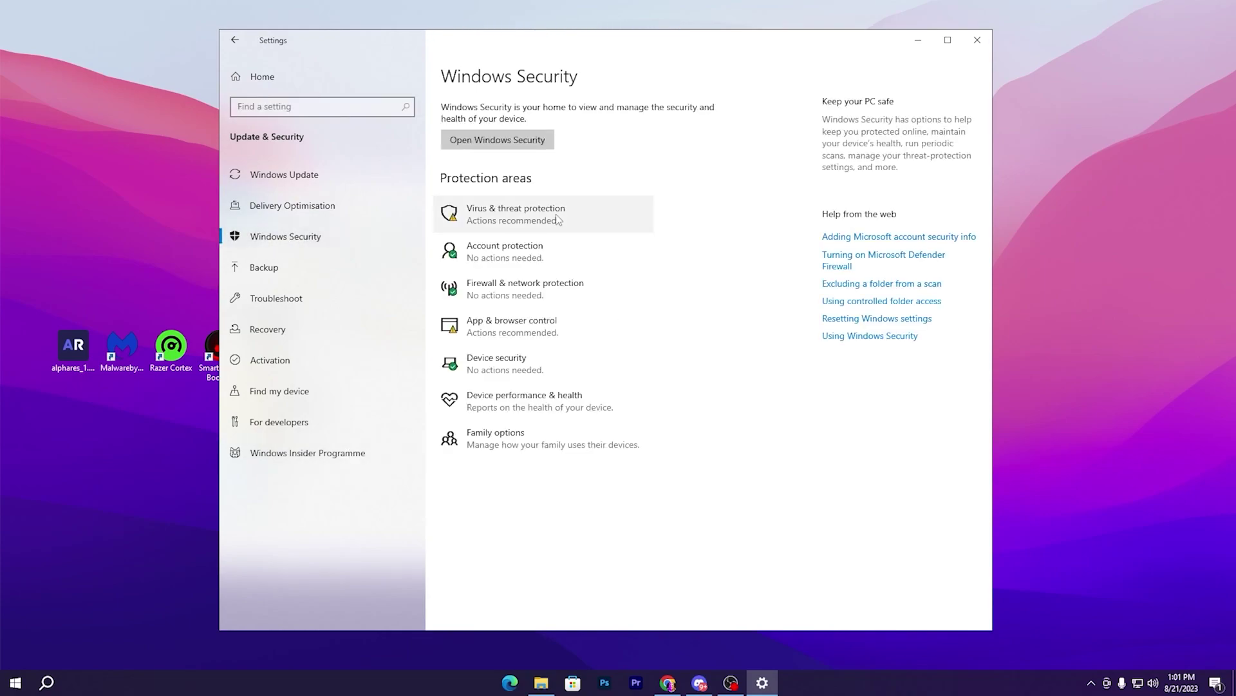
pyautogui.click(542, 218)
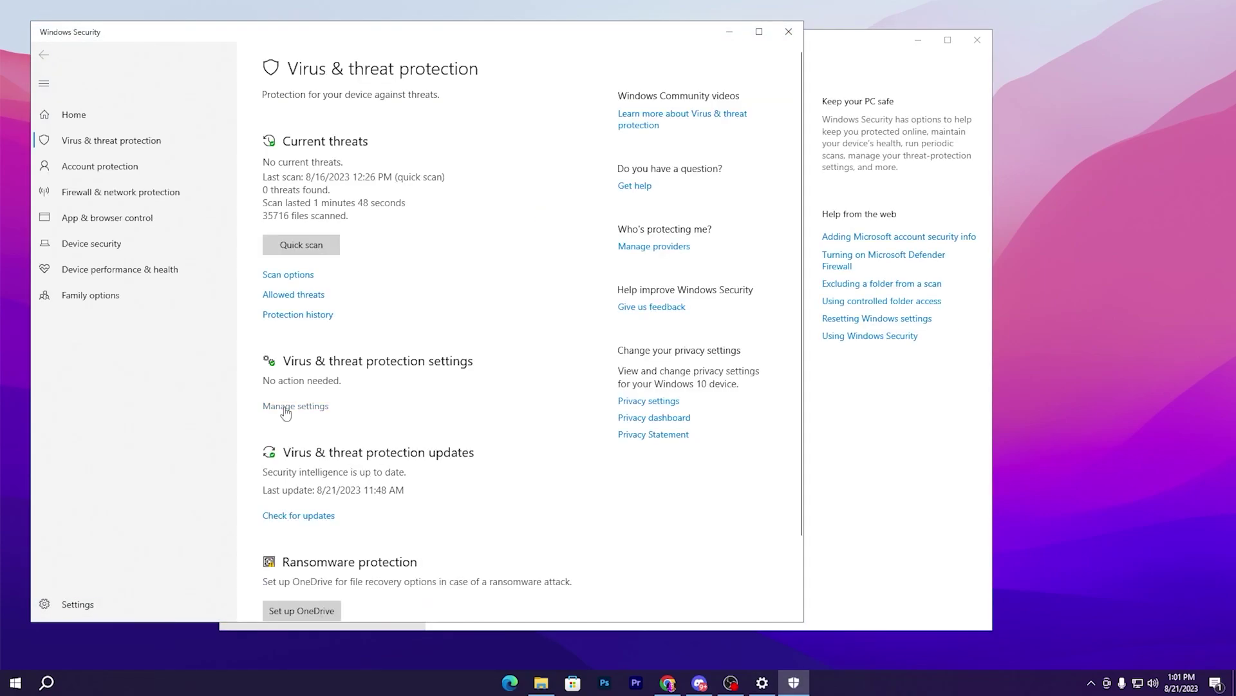
pyautogui.click(282, 406)
pyautogui.click(277, 223)
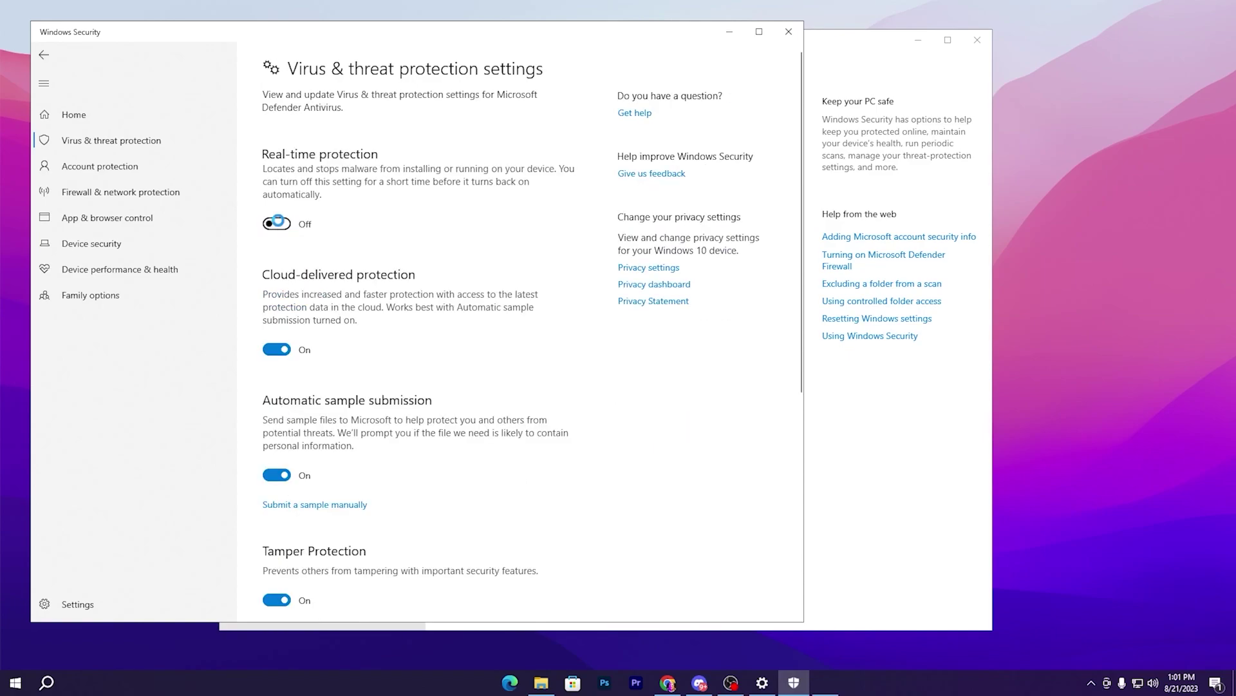
pyautogui.click(558, 424)
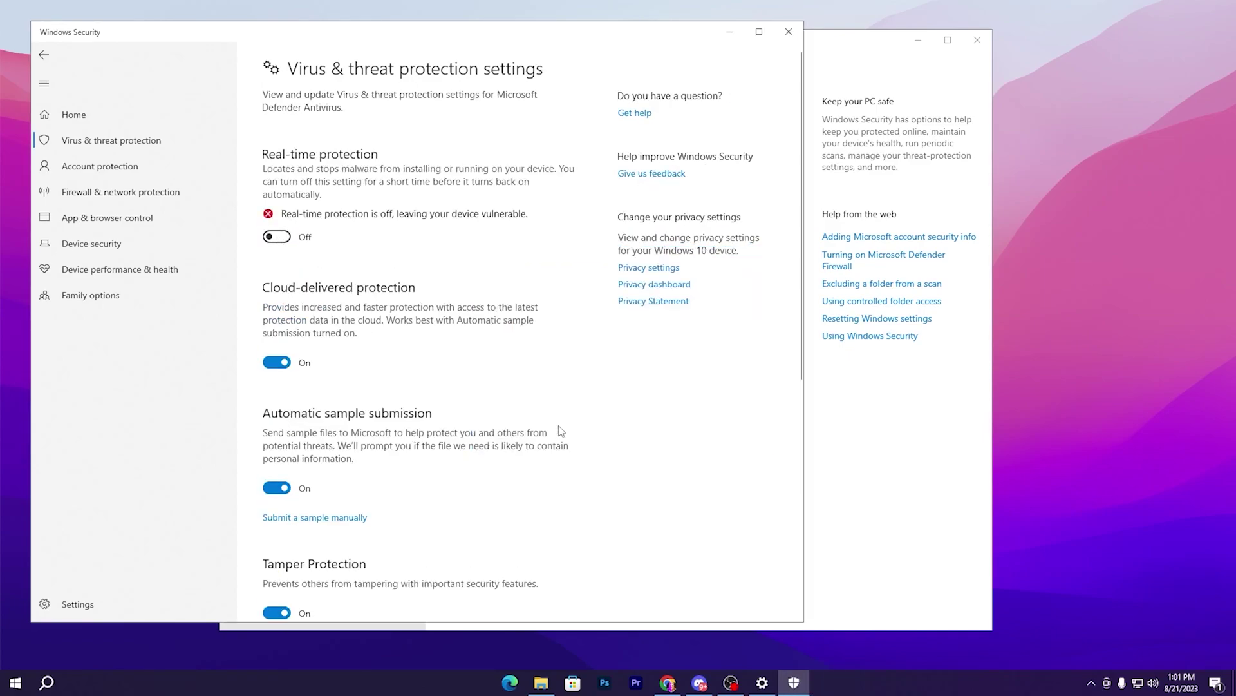
pyautogui.click(726, 36)
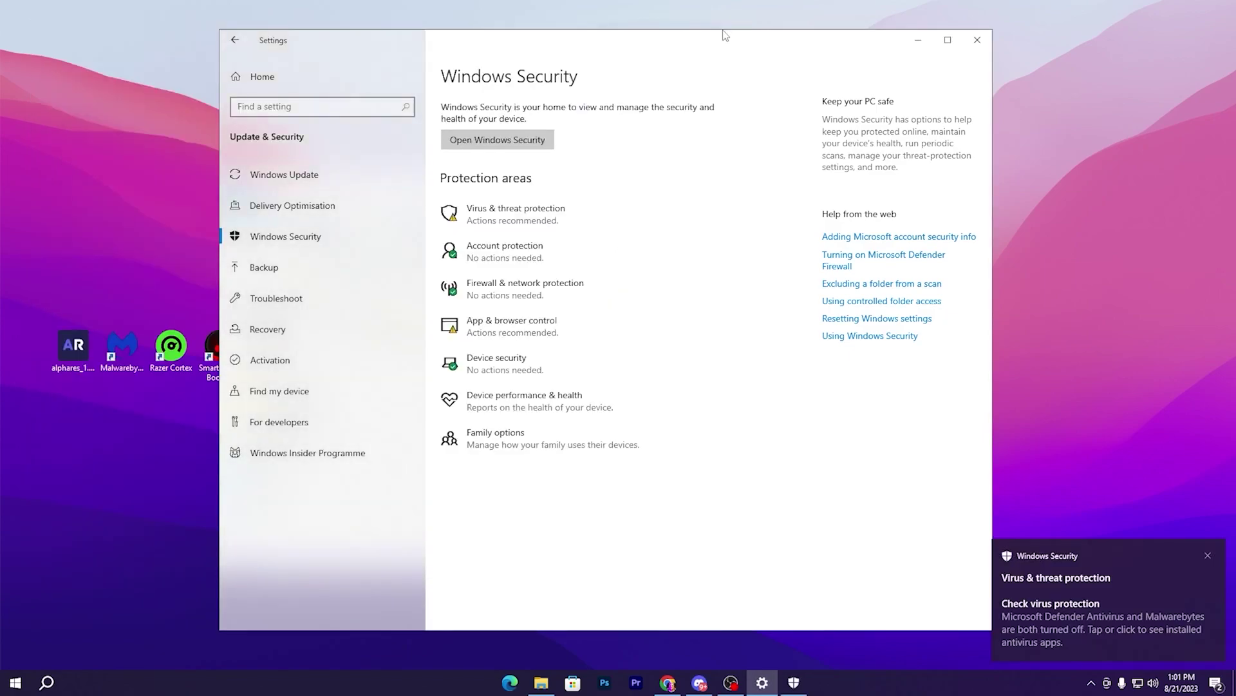
pyautogui.click(970, 48)
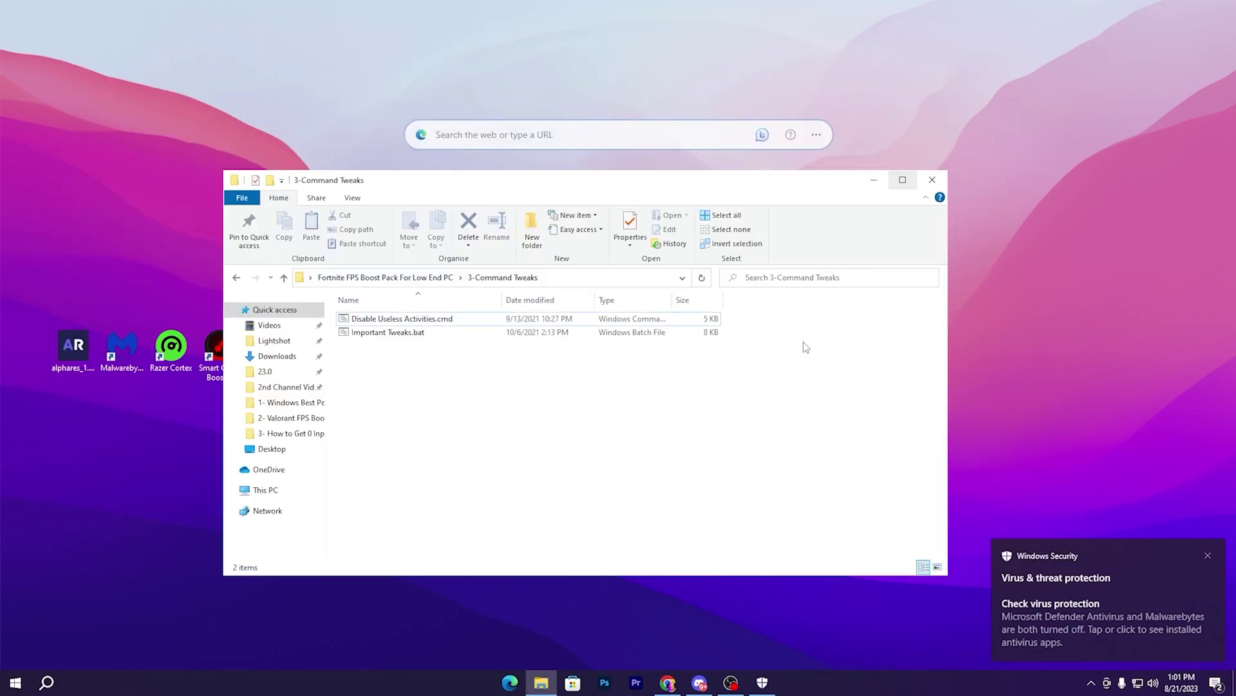
# - Run Disable Useless Activities.cmd and Important Tweaks.bat as administrator, approving each UAC prompt
pyautogui.click(366, 320)
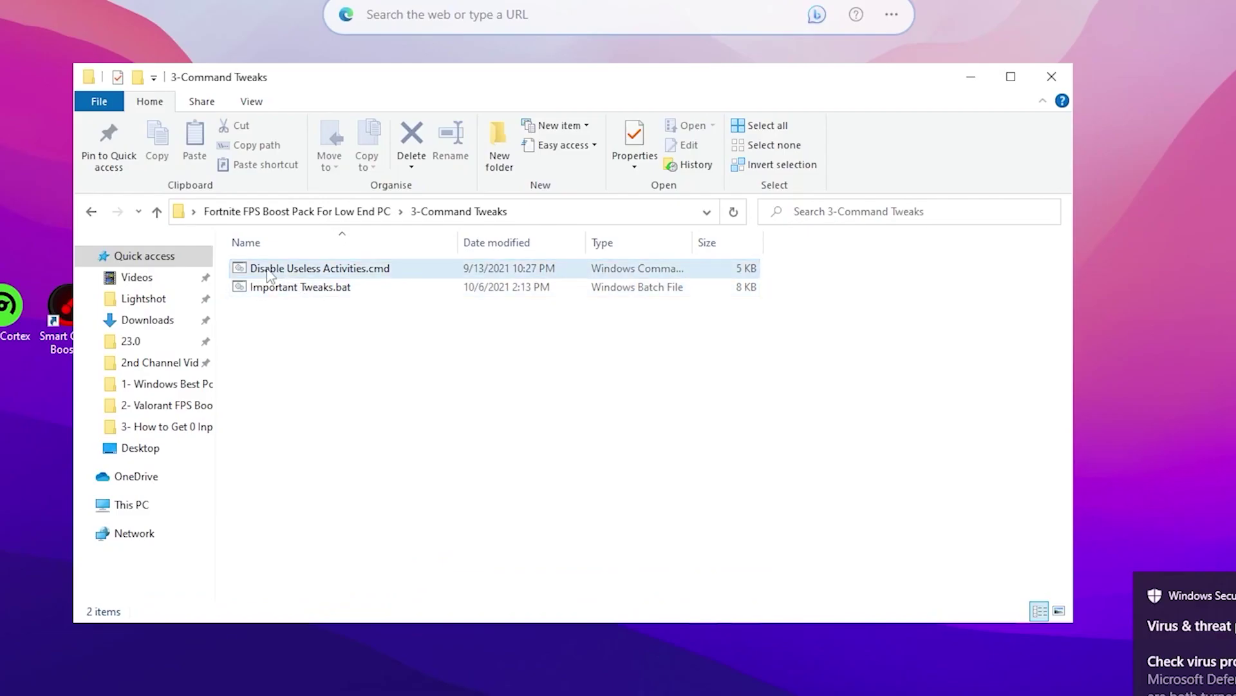
pyautogui.rightClick(307, 266)
pyautogui.click(386, 335)
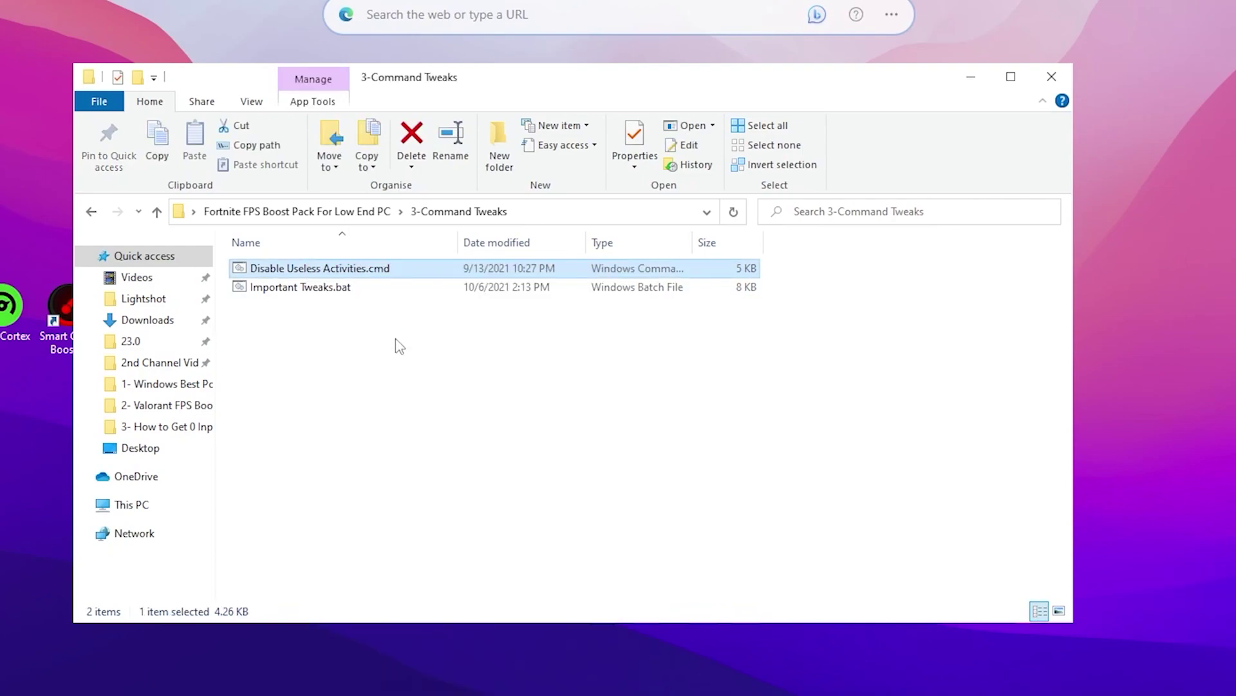
pyautogui.click(502, 537)
pyautogui.rightClick(286, 295)
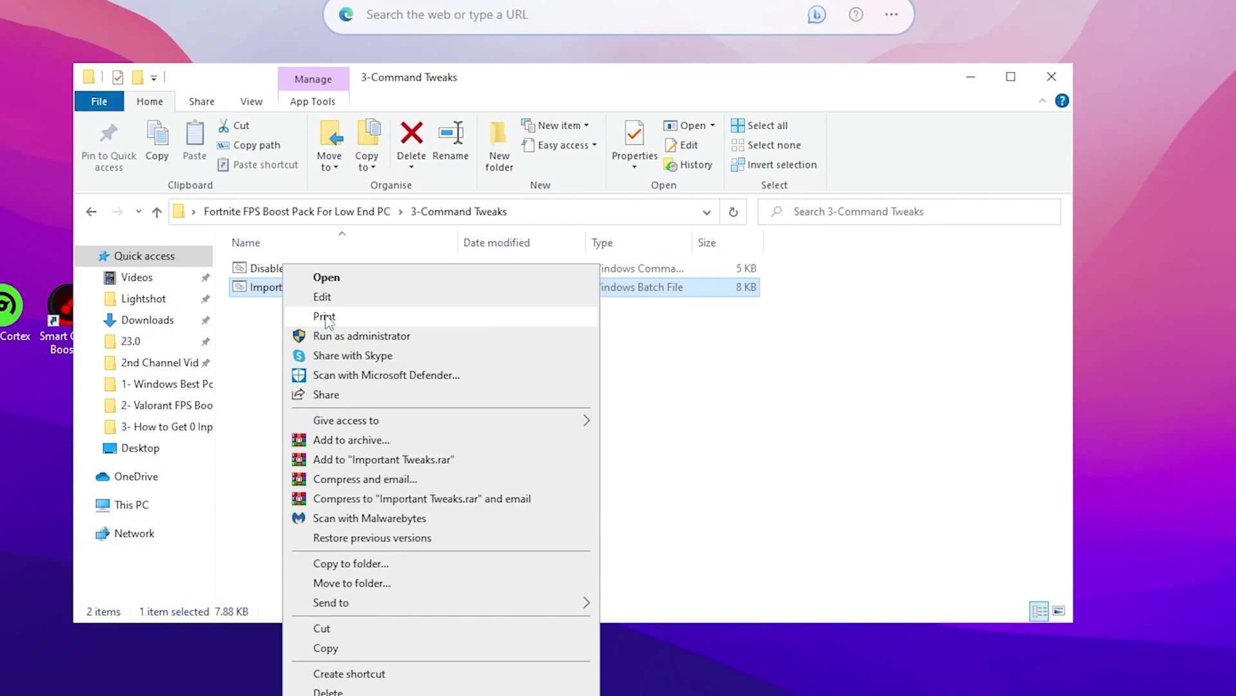
pyautogui.click(340, 335)
pyautogui.click(487, 537)
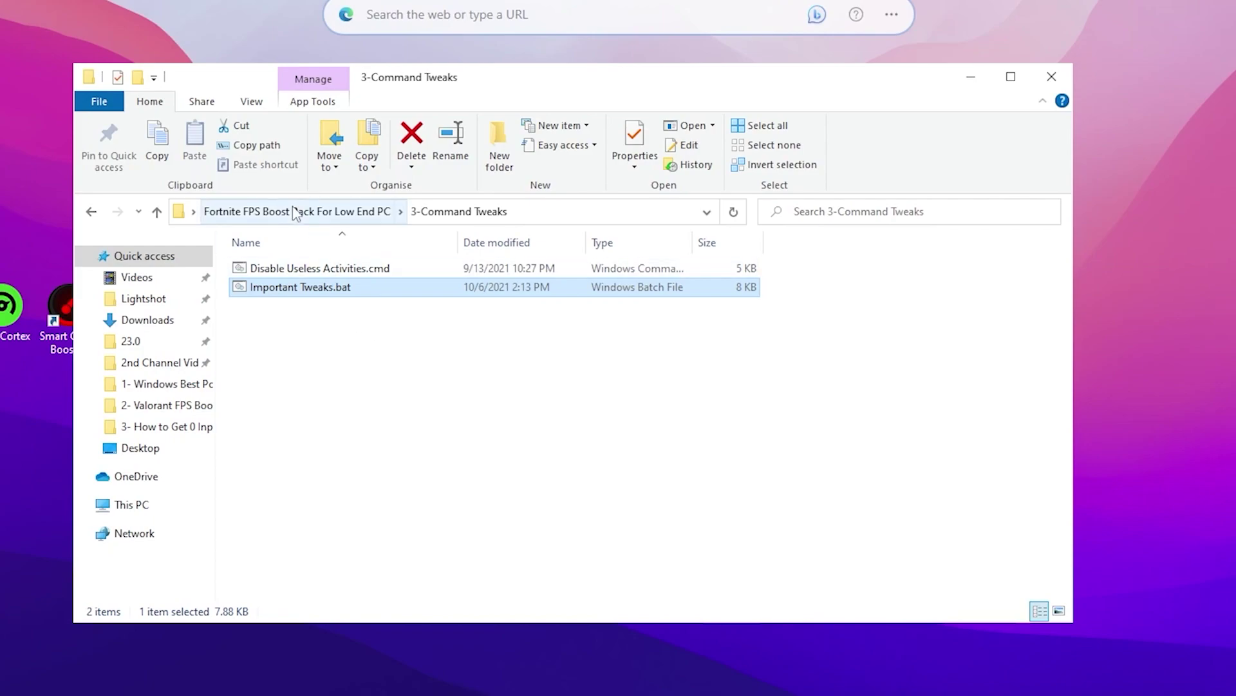
# - Merge Disable Driver Searching.reg from the 4-Gaming Optimization Registry Tweaks folder into the registry
pyautogui.click(373, 212)
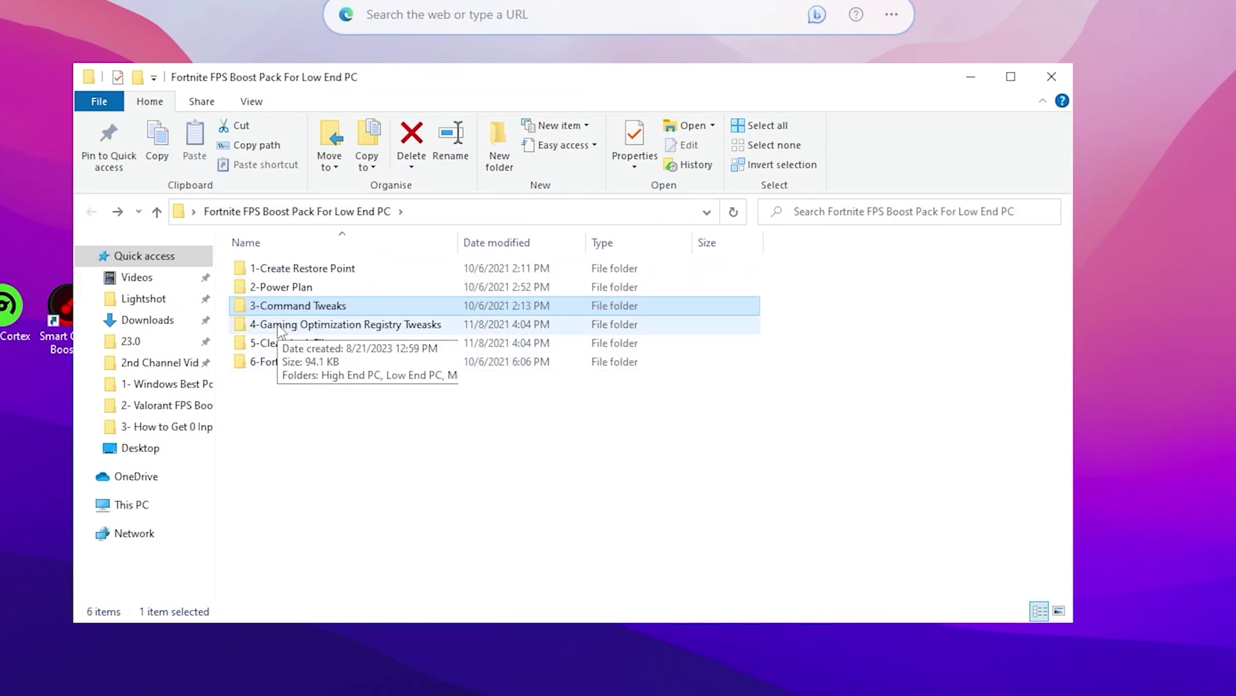
pyautogui.doubleClick(406, 326)
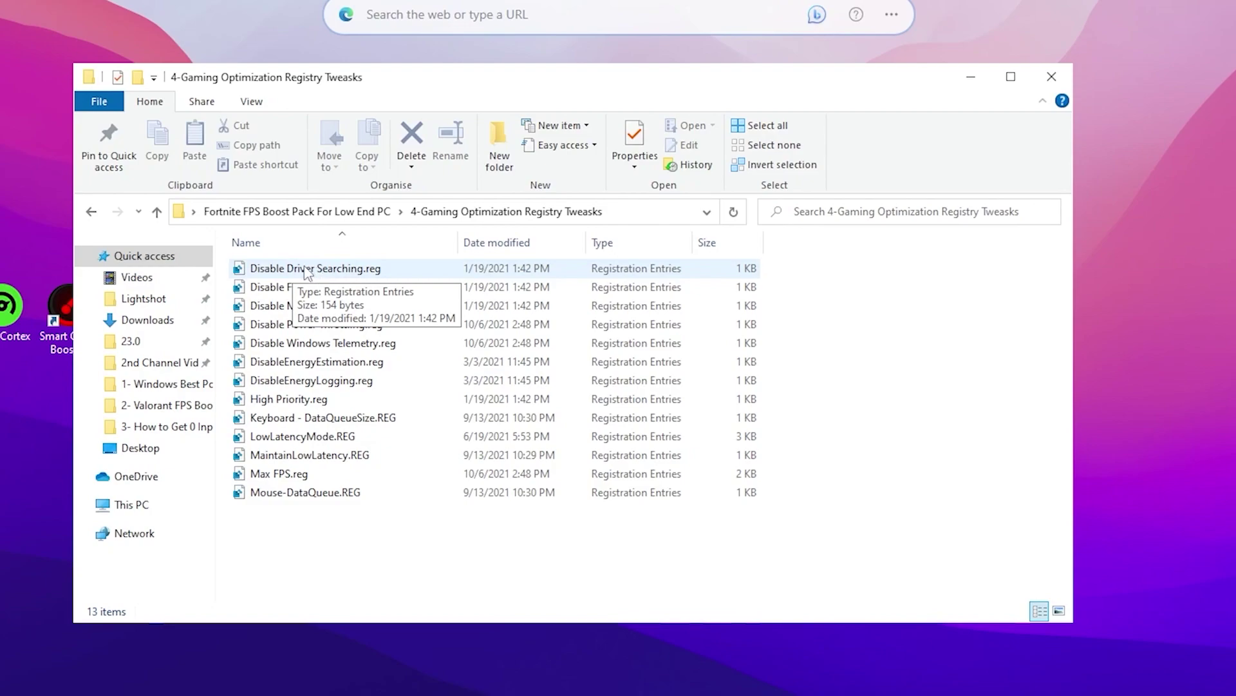
pyautogui.doubleClick(294, 269)
pyautogui.click(497, 538)
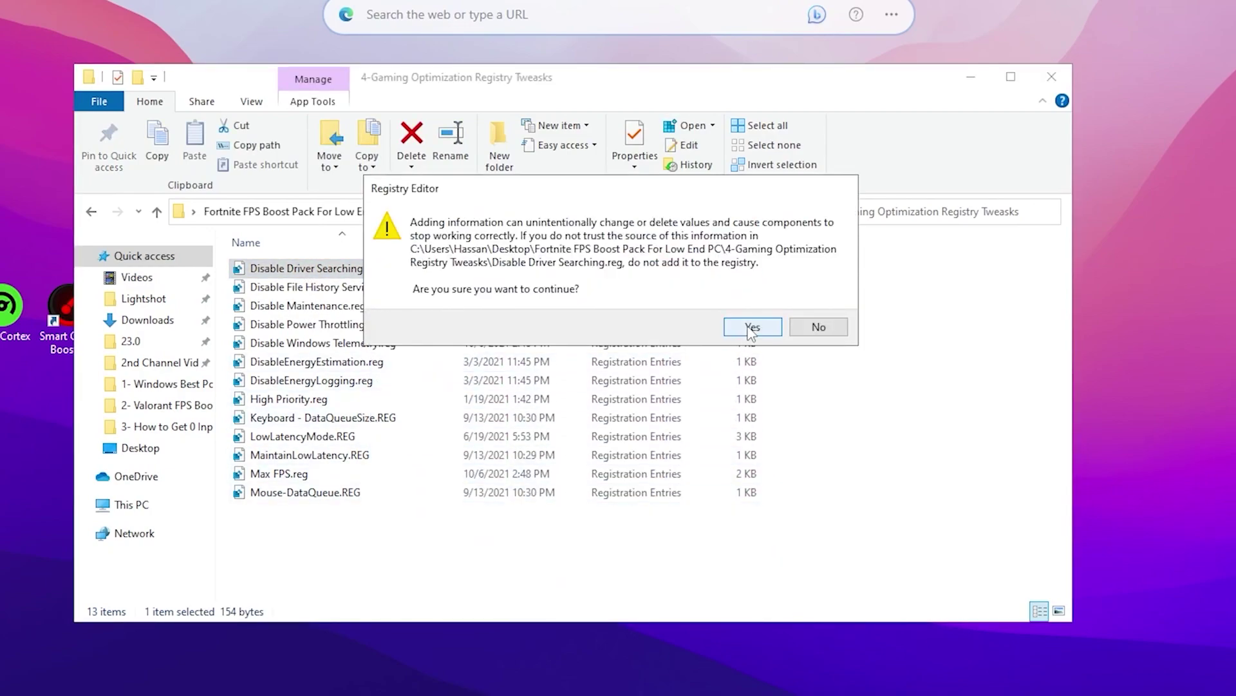
pyautogui.click(753, 405)
pyautogui.click(810, 306)
# - Review the folder's 13 registry tweak files, then return to the boost pack's main folder
pyautogui.moveTo(854, 274); pyautogui.dragTo(357, 568)
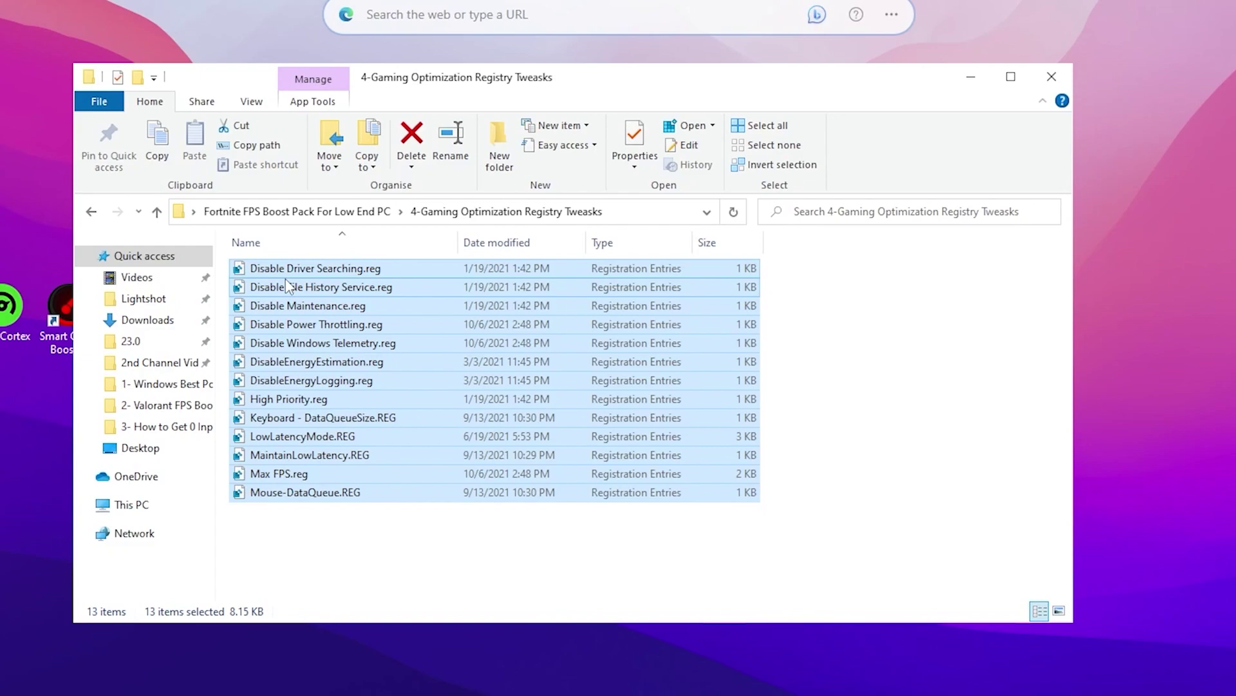
pyautogui.click(383, 555)
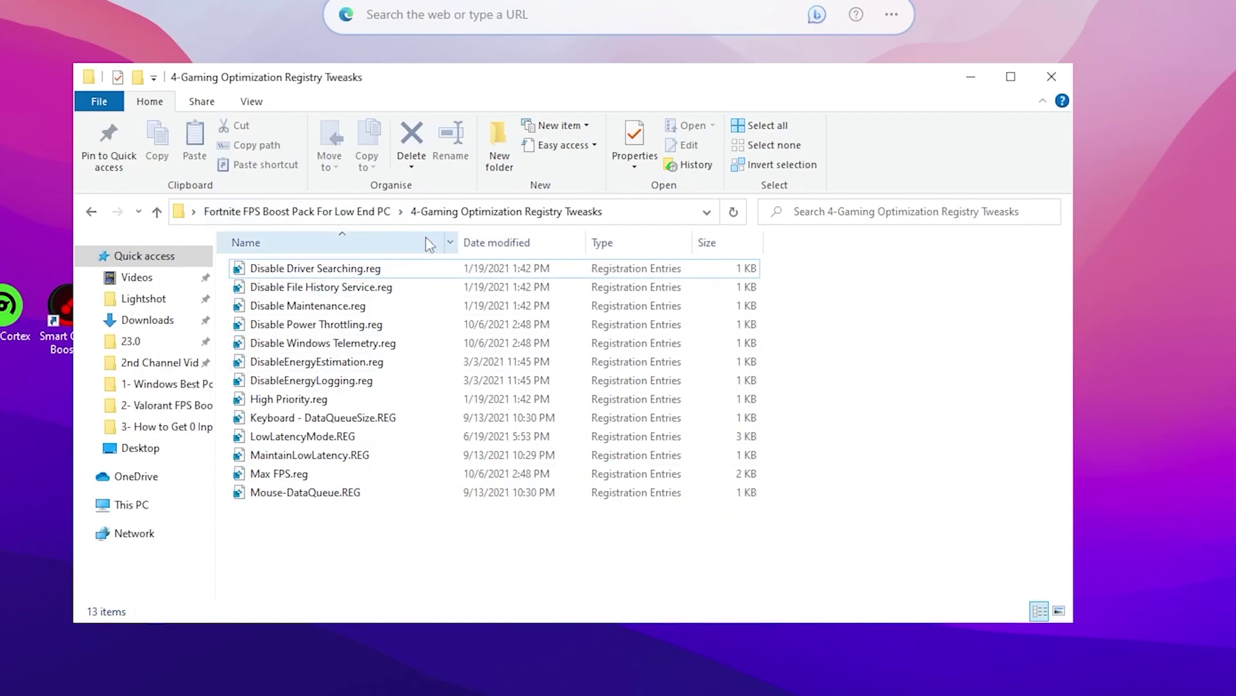
pyautogui.click(293, 219)
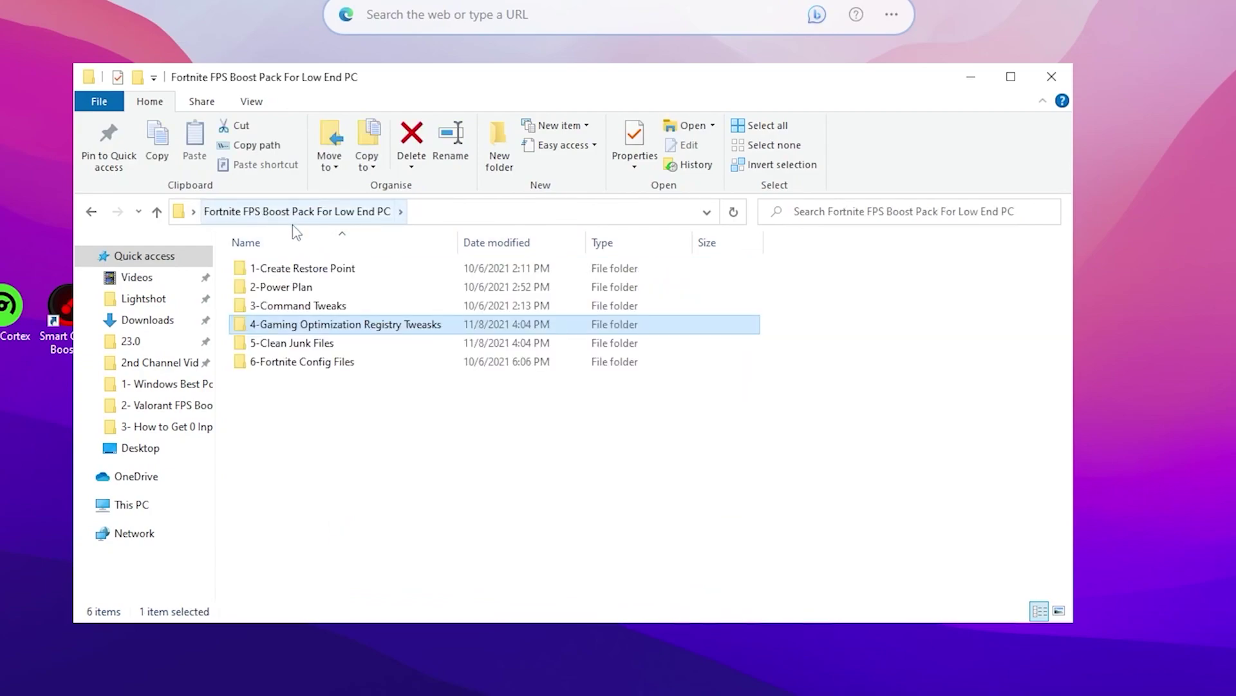
# - Launch Disk Cleanup from 5-Clean Junk Files for drive C:, including system files
pyautogui.doubleClick(311, 341)
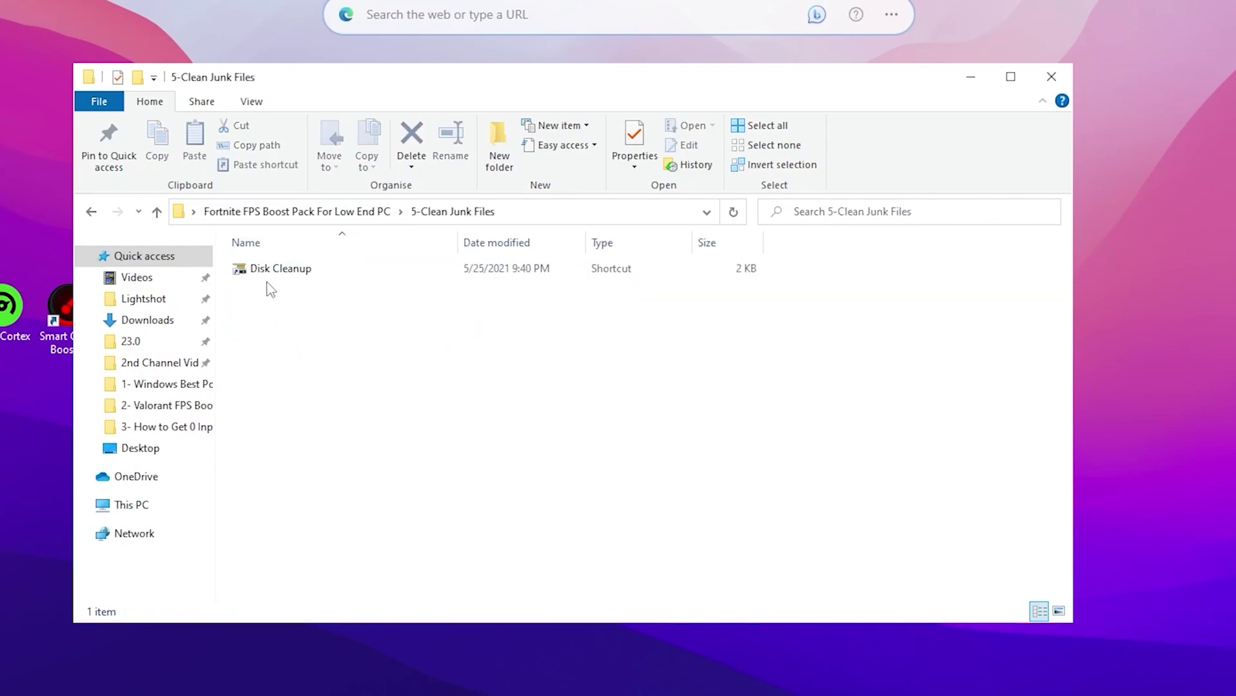
pyautogui.doubleClick(295, 272)
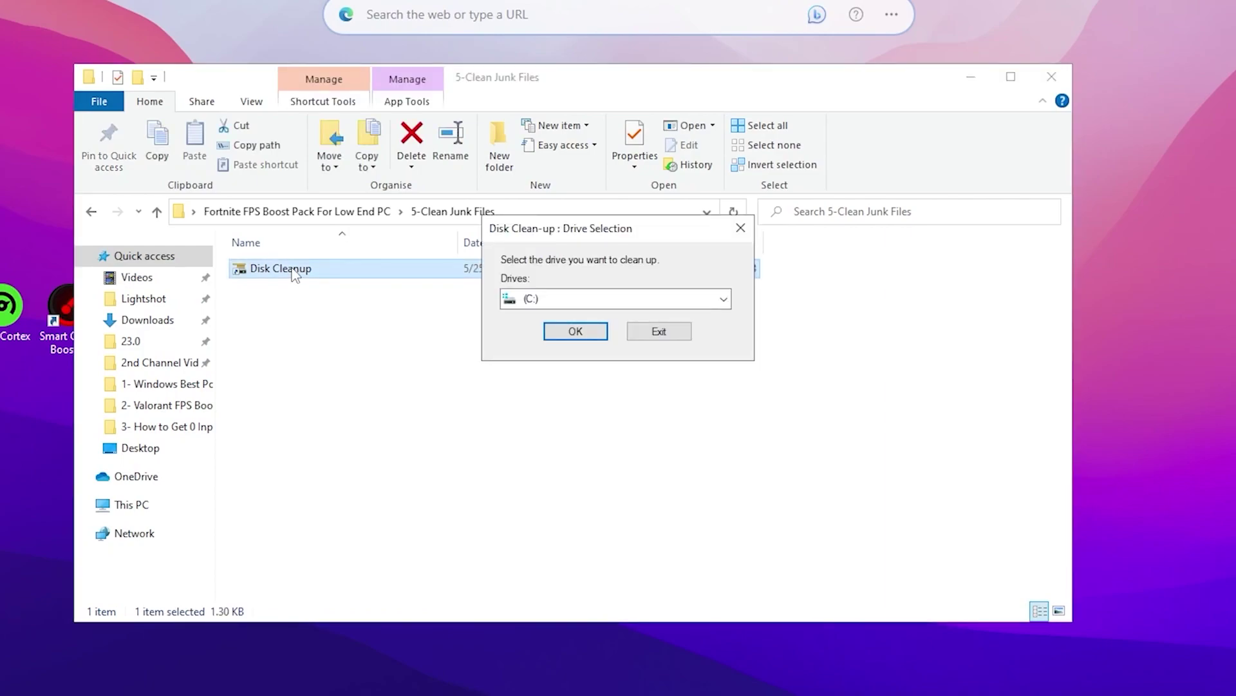
pyautogui.click(579, 331)
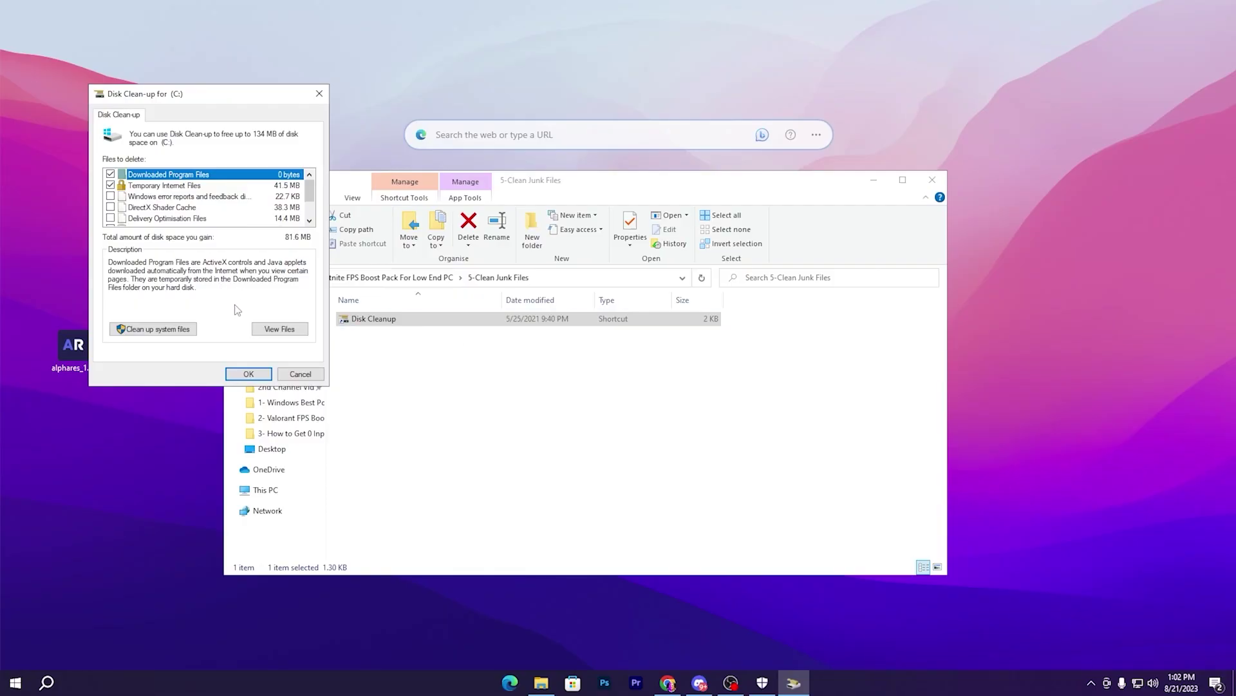
pyautogui.click(144, 326)
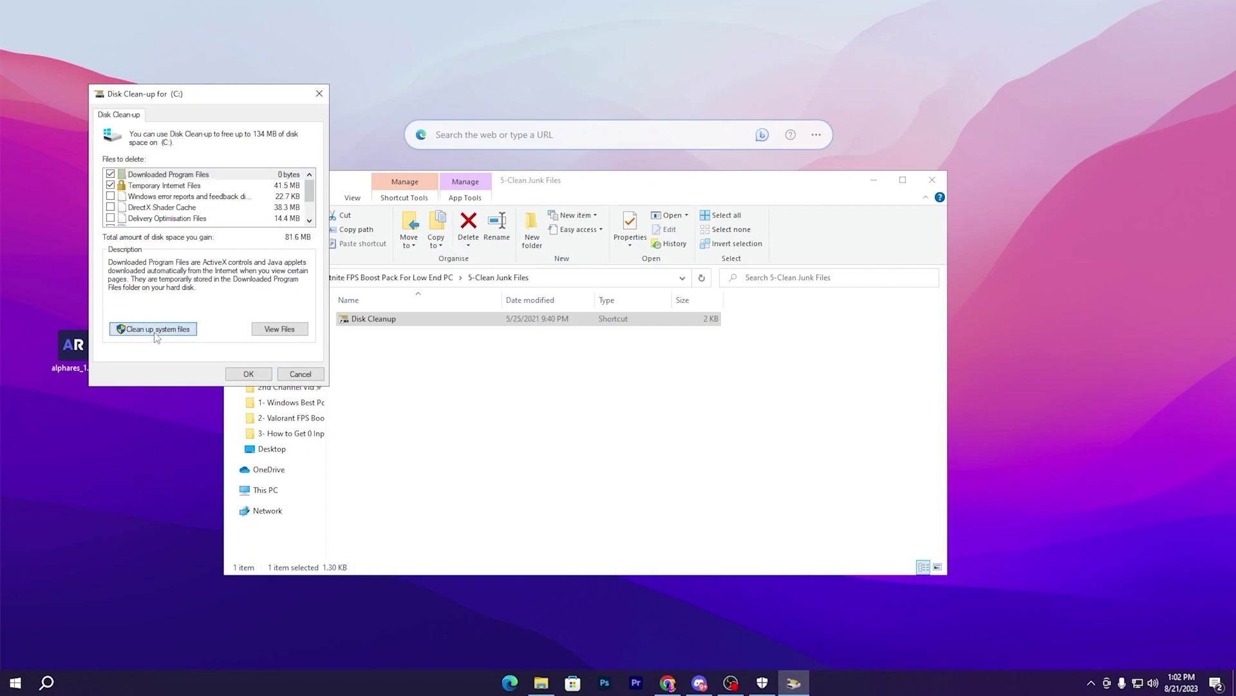
pyautogui.click(589, 365)
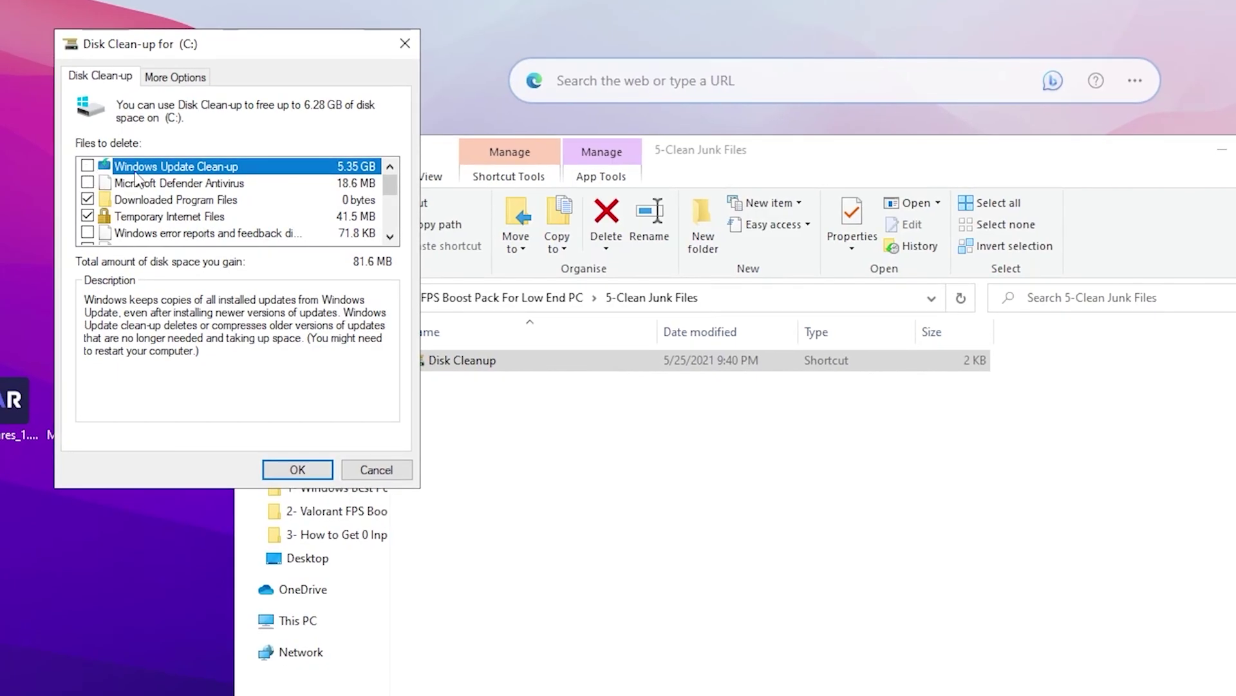
# - Permanently delete Windows Update Clean-up, Delivery Optimisation Files and Temporary Windows installation files
pyautogui.click(88, 167)
pyautogui.scroll(-1, 198, 196)
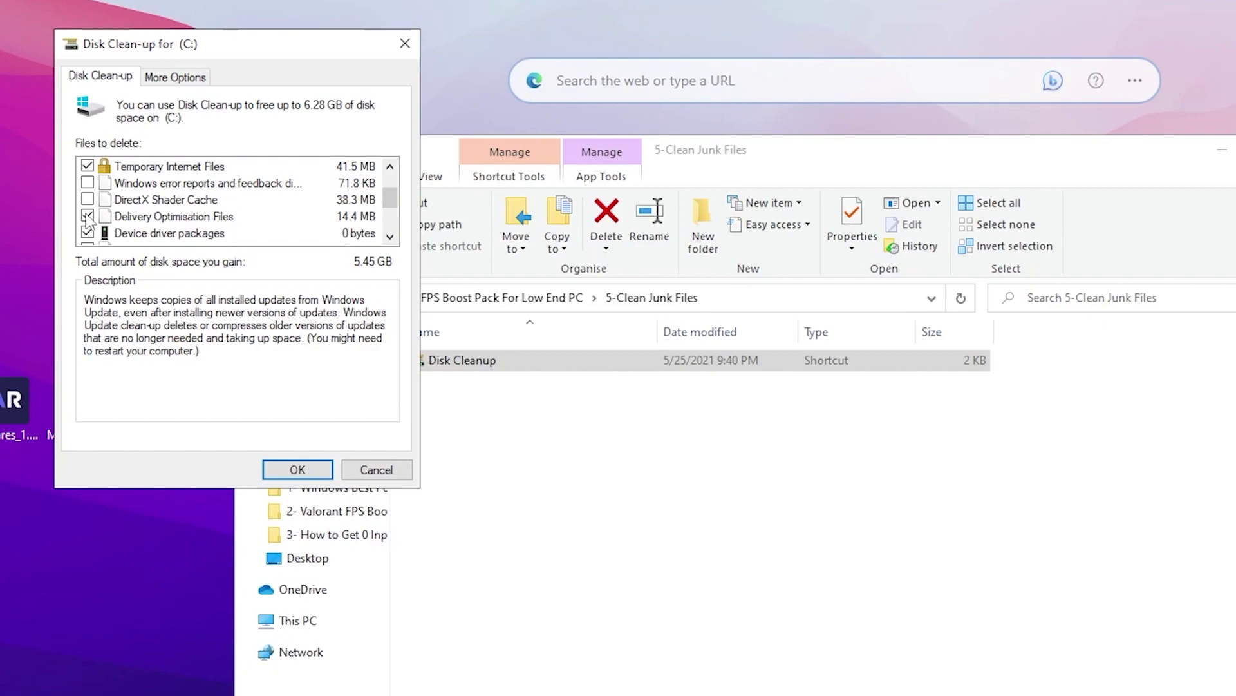
pyautogui.click(87, 216)
pyautogui.scroll(-1, 253, 201)
pyautogui.scroll(-1, 253, 200)
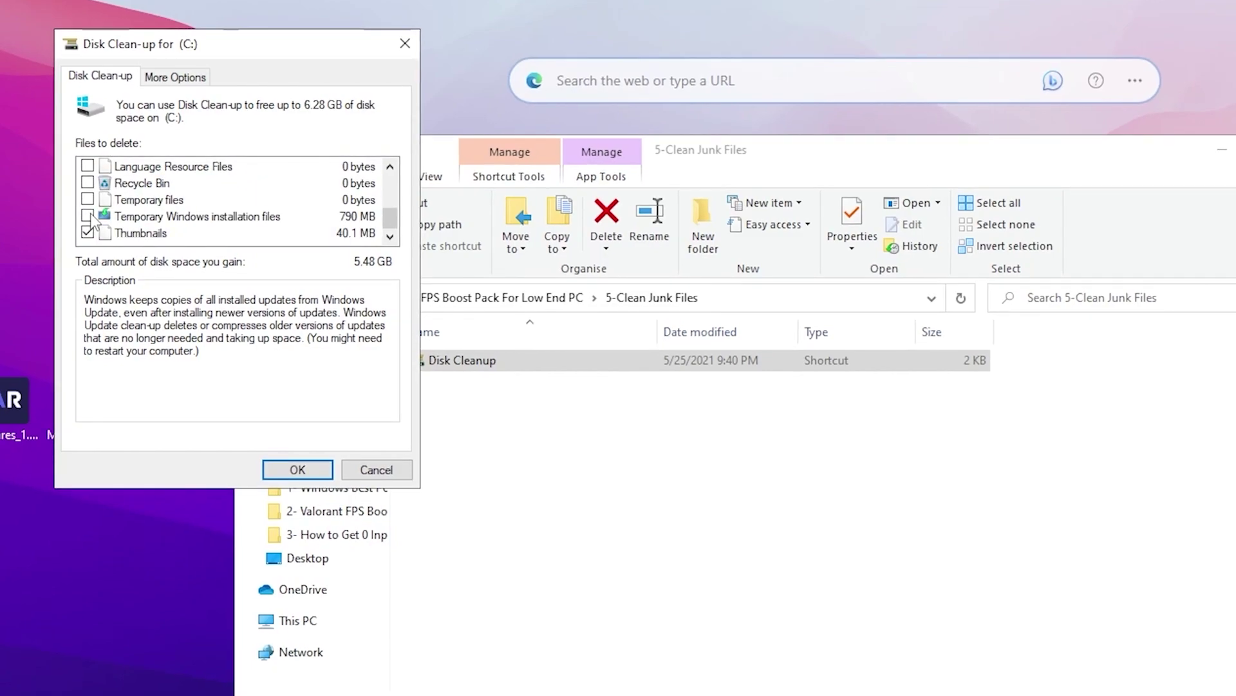
pyautogui.click(90, 218)
pyautogui.click(296, 468)
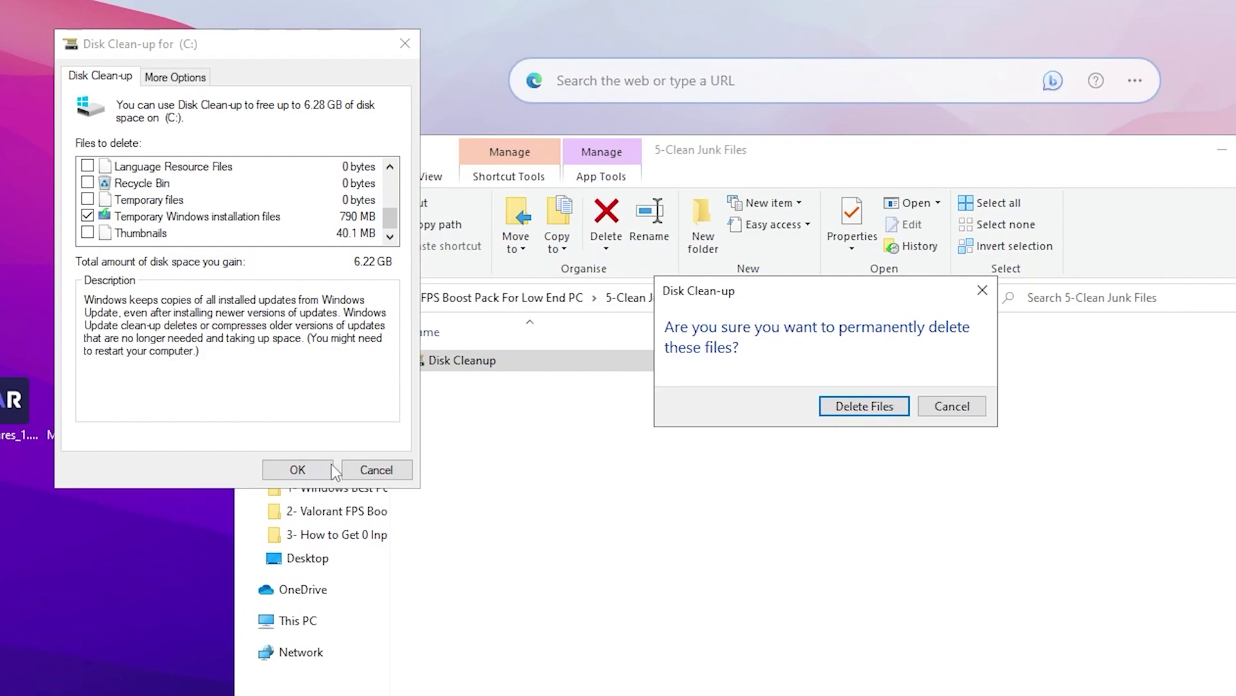
pyautogui.click(863, 406)
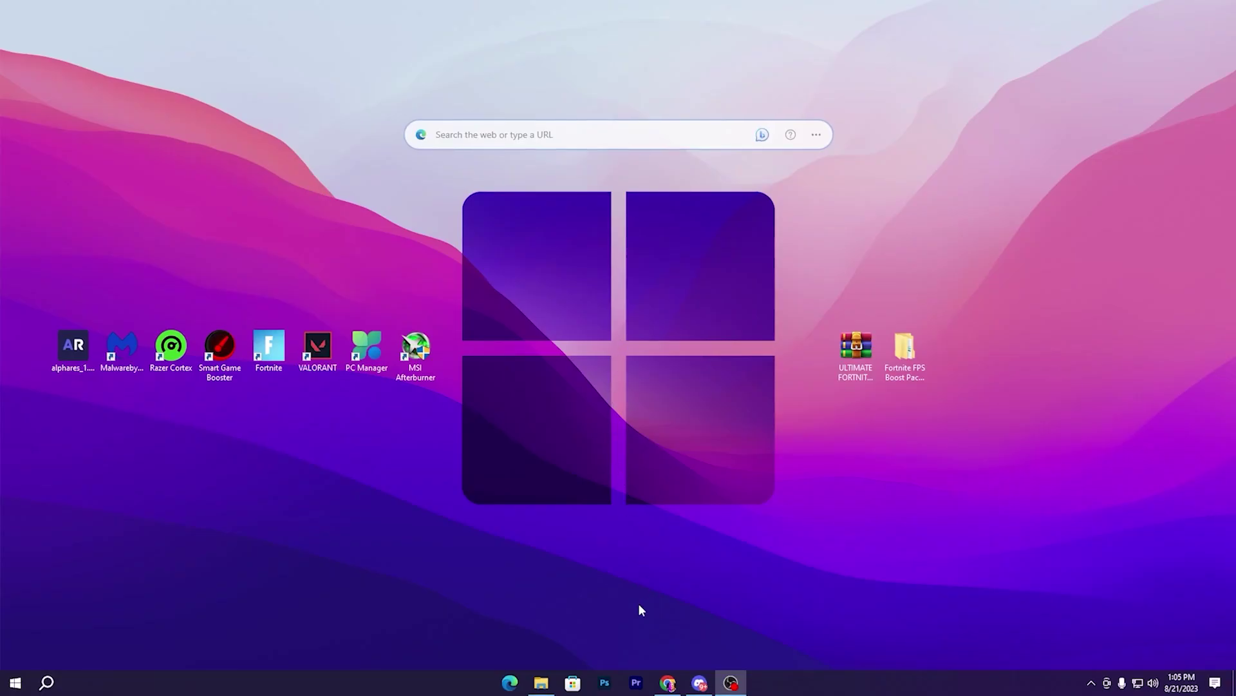
# - Copy GameUserSettings.ini from the pack's 6-Fortnite Config Files\High End PC folder
pyautogui.click(541, 683)
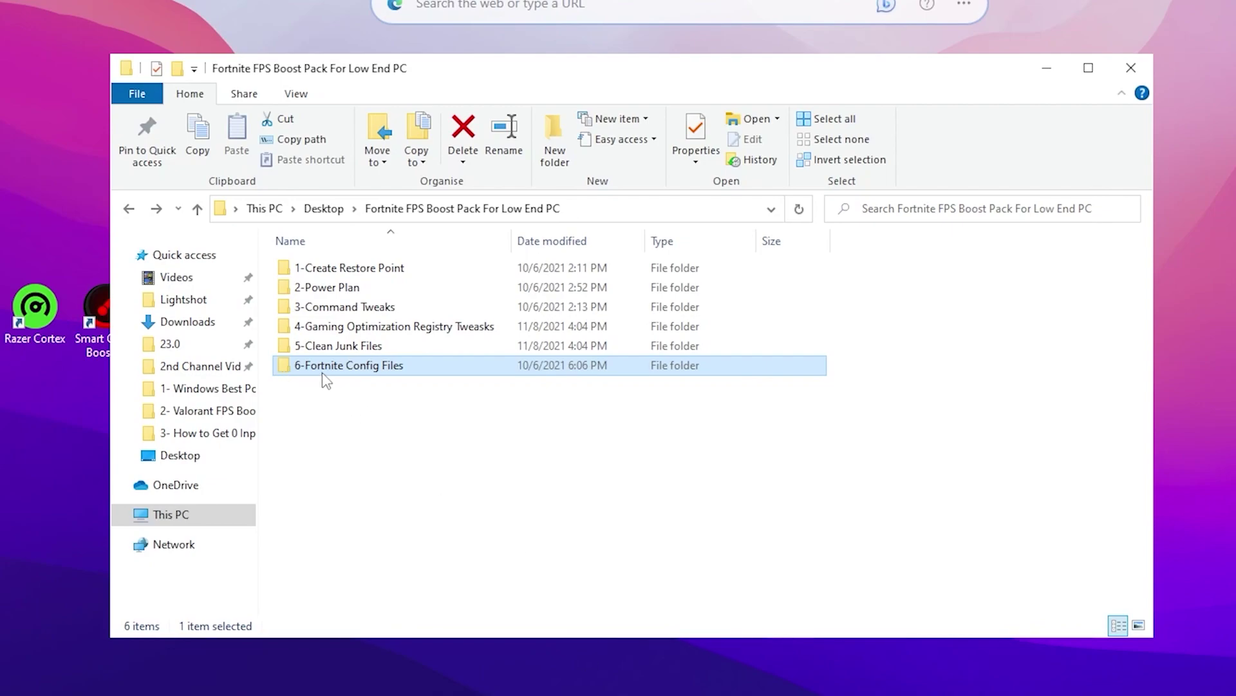
pyautogui.doubleClick(423, 373)
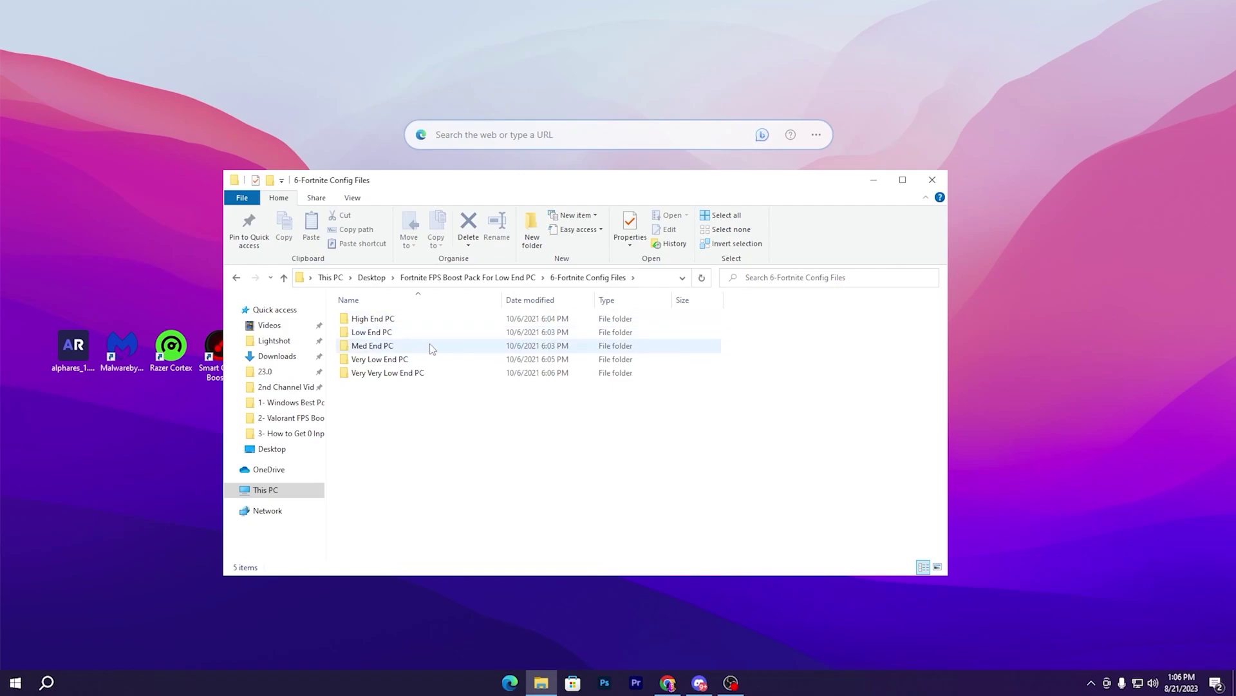
pyautogui.moveTo(430, 345)
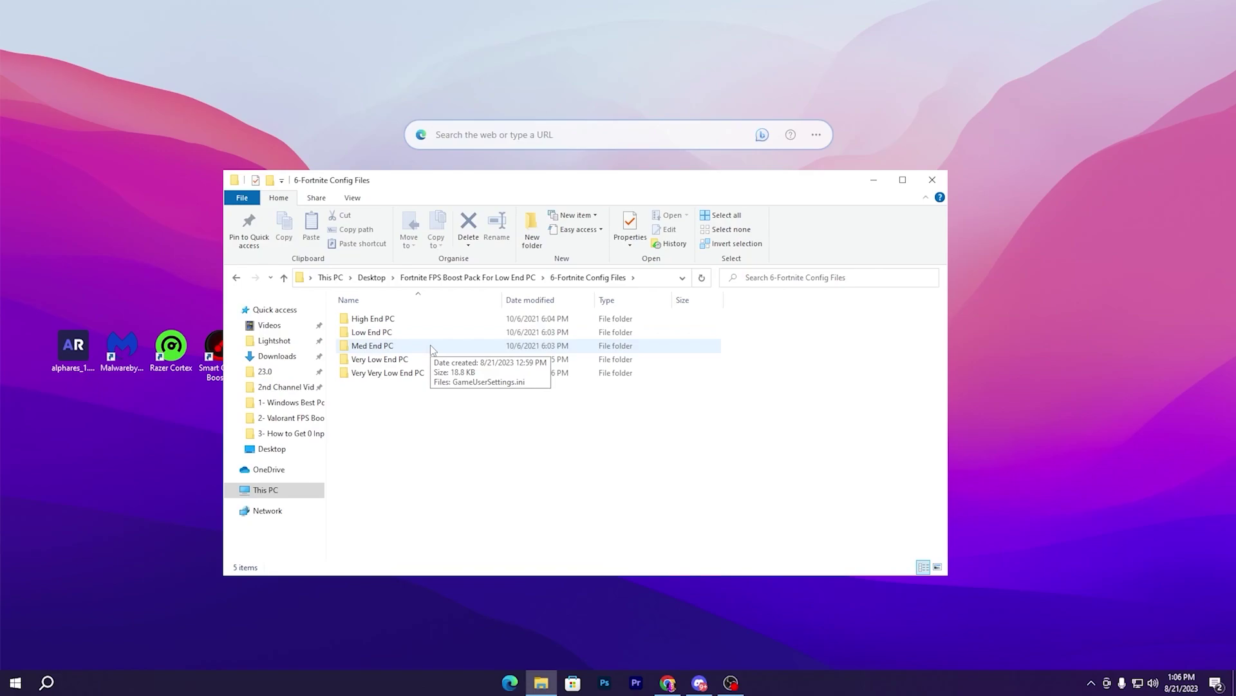
pyautogui.doubleClick(393, 322)
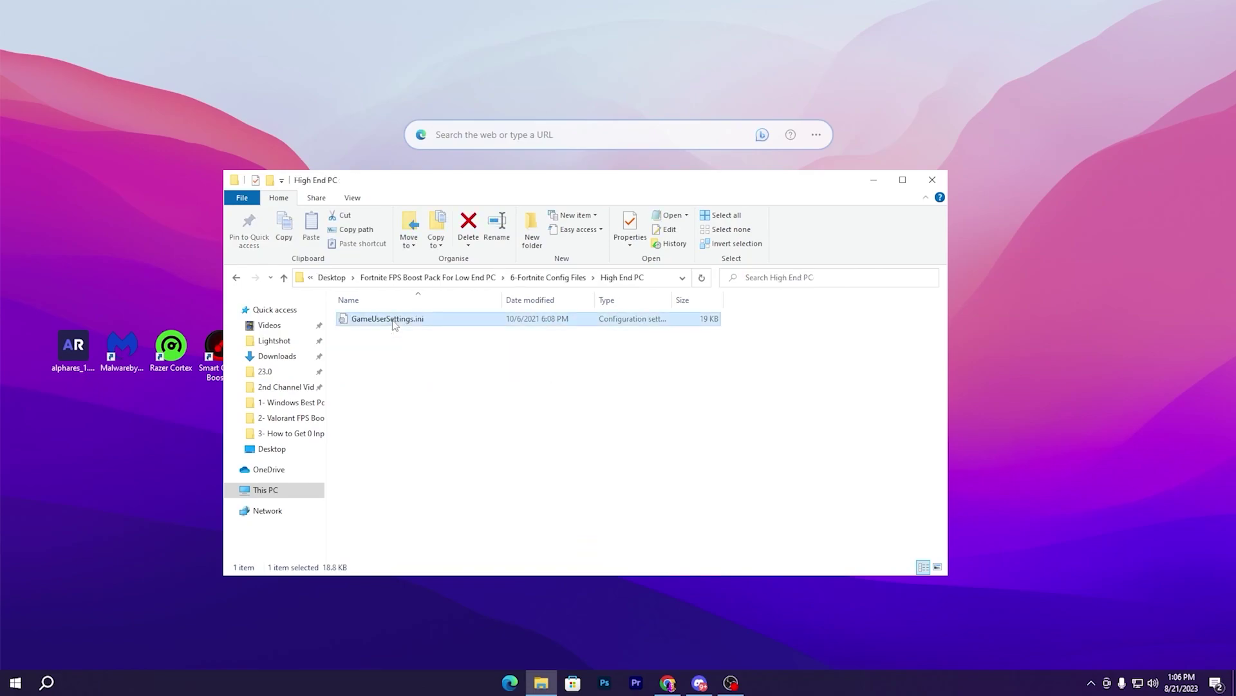
pyautogui.rightClick(393, 317)
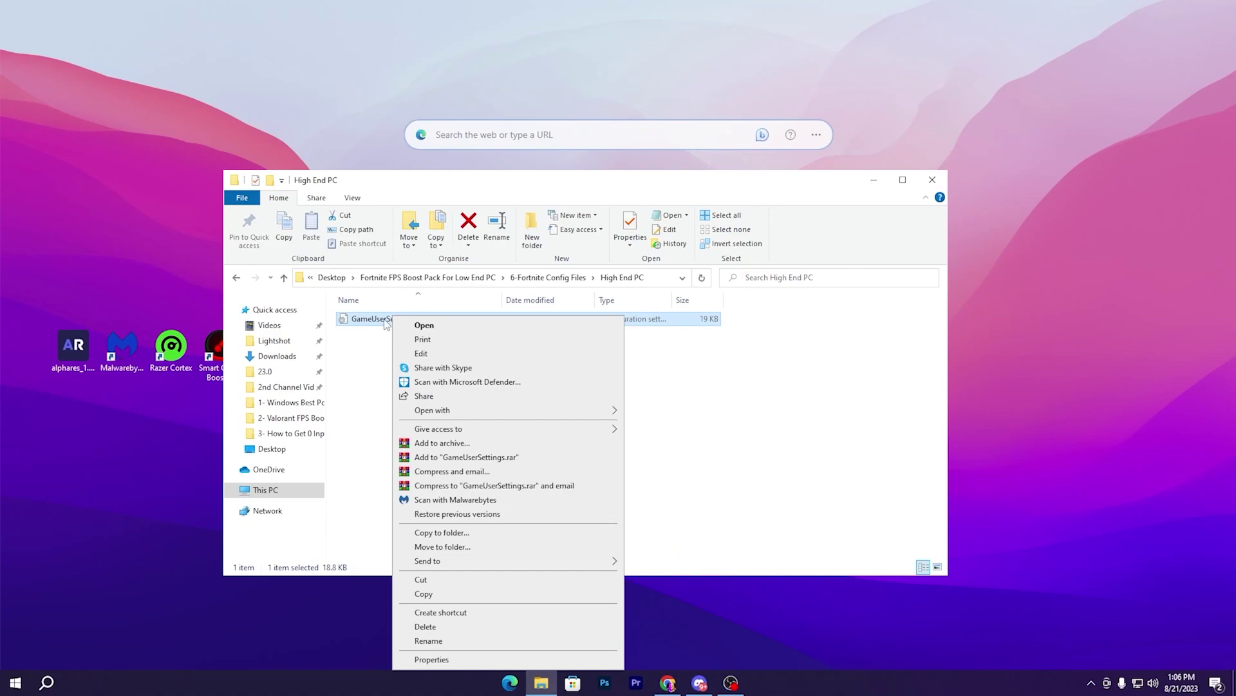
pyautogui.click(423, 594)
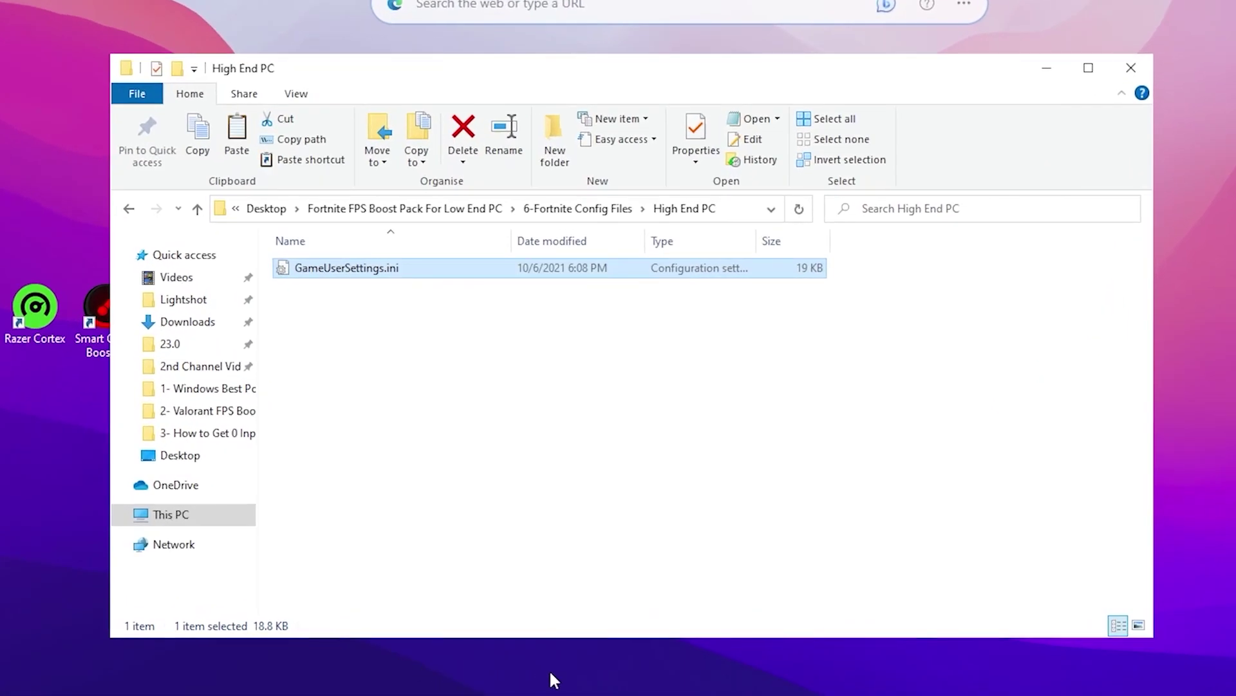
# - Run %localappdata% and go to FortniteGame\Saved\Config\WindowsClient
pyautogui.press('super+r')
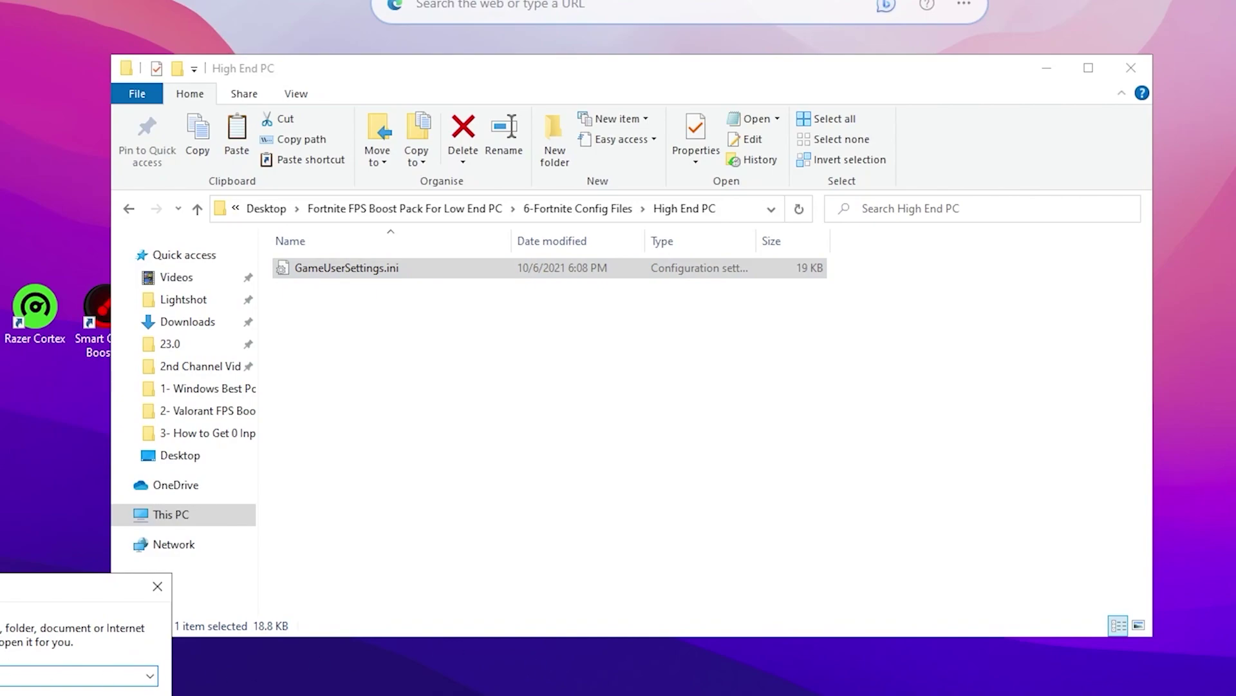
pyautogui.moveTo(13, 586); pyautogui.dragTo(593, 252)
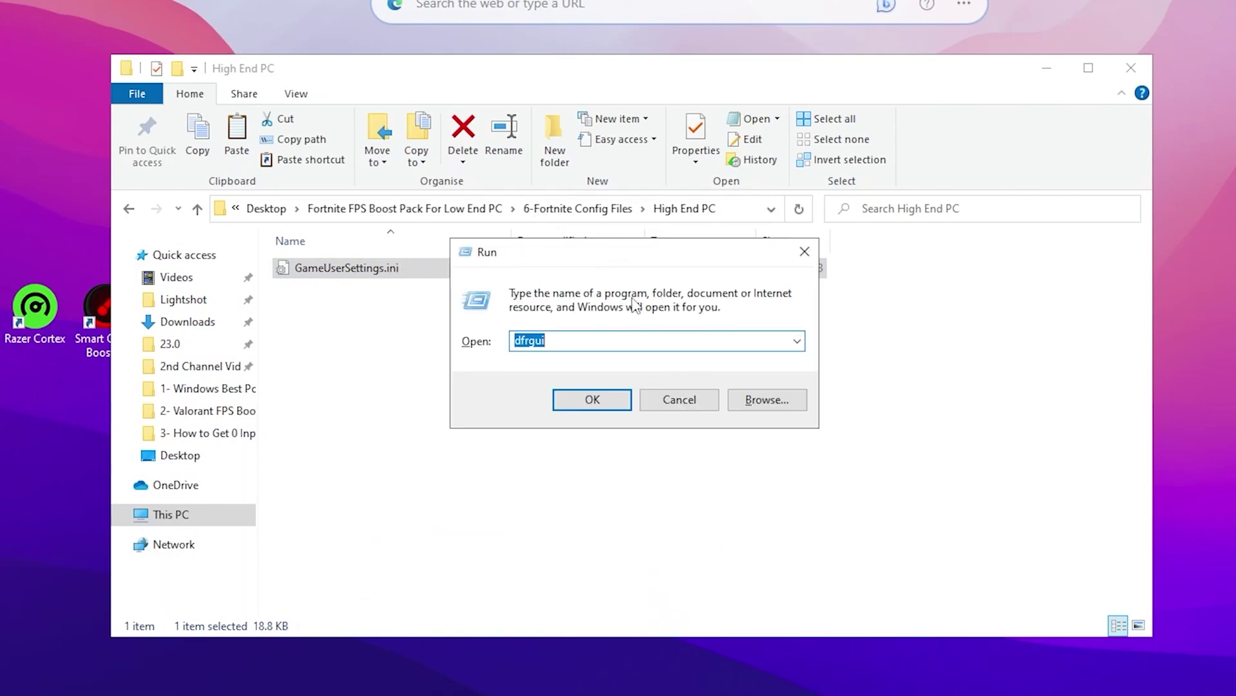
pyautogui.write('%')
pyautogui.press('Down')
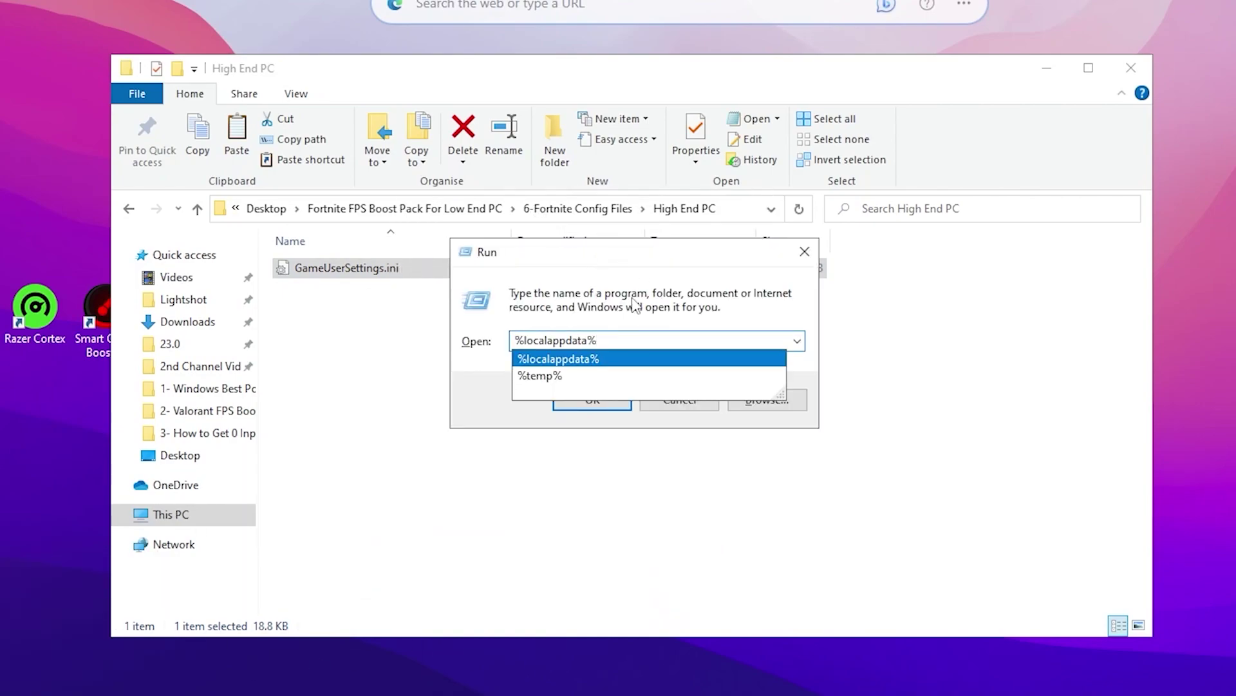
pyautogui.press('Return')
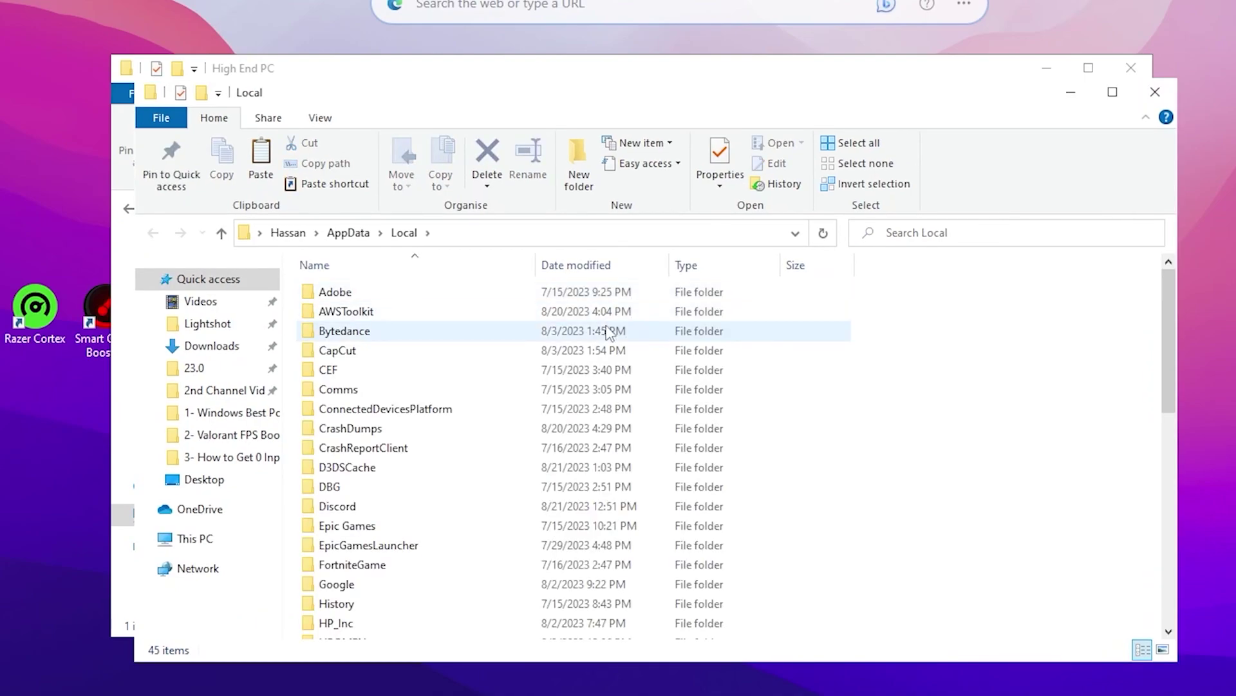
pyautogui.scroll(-1, 489, 354)
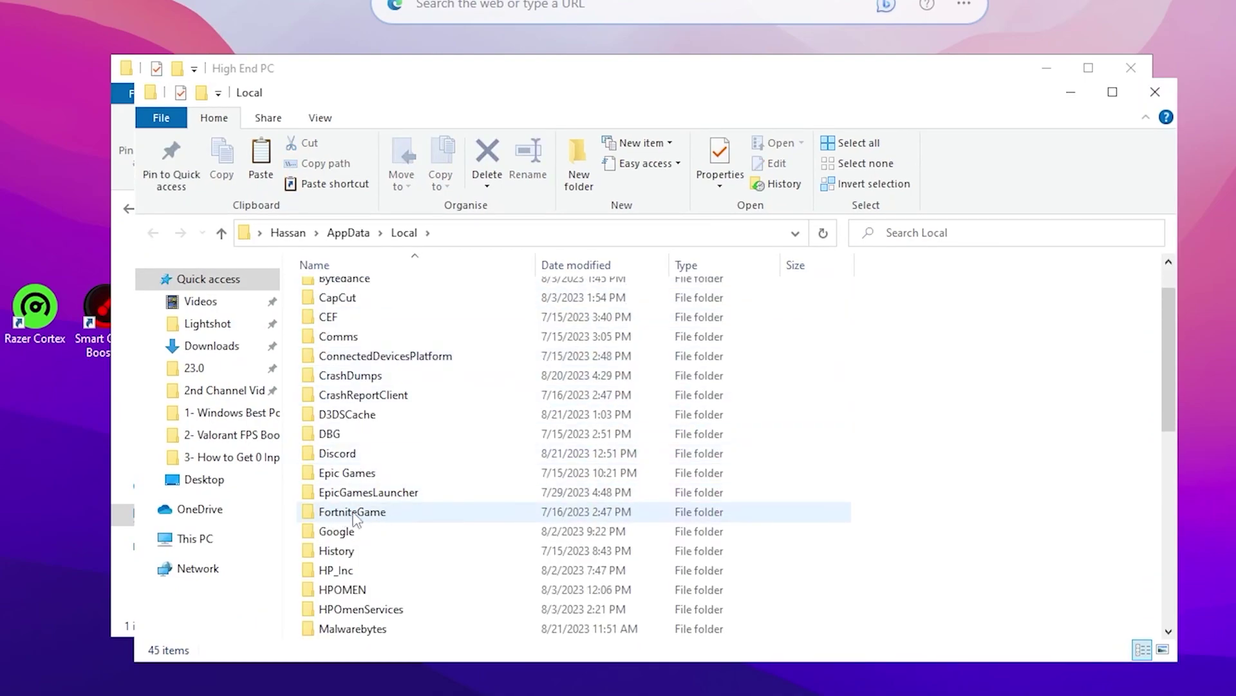
pyautogui.doubleClick(384, 513)
pyautogui.doubleClick(325, 291)
pyautogui.doubleClick(394, 308)
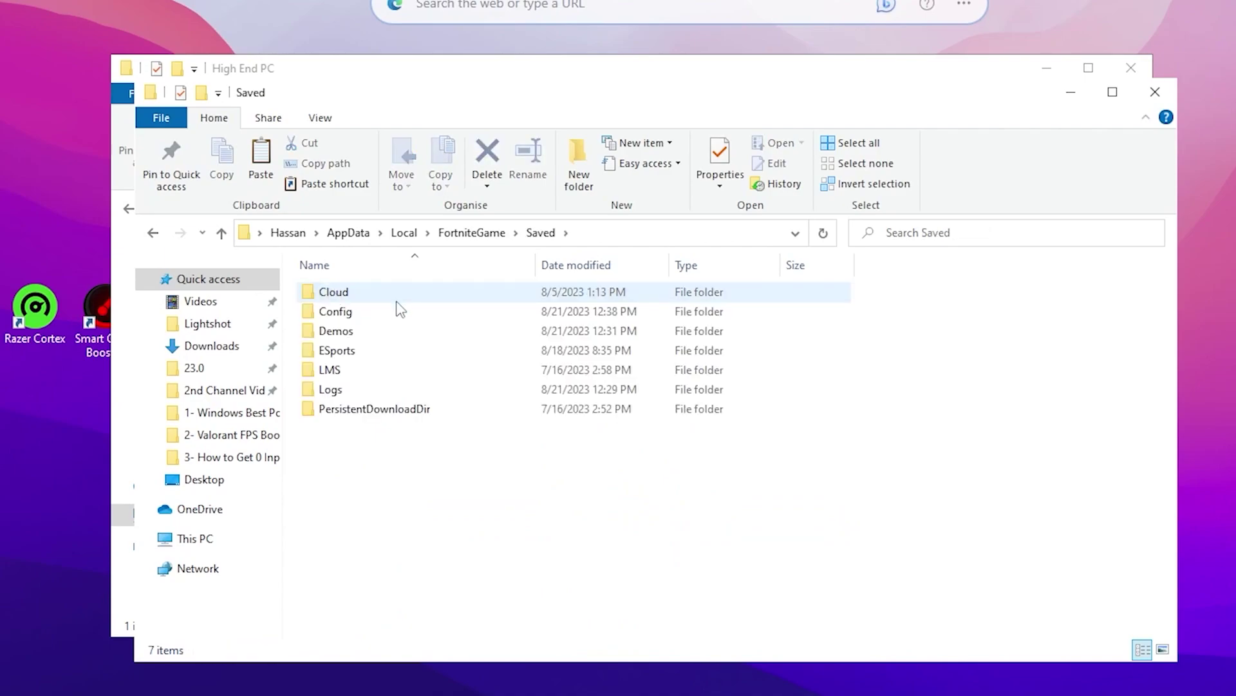
pyautogui.doubleClick(368, 310)
# - Paste the copied file, replacing the existing GameUserSettings.ini, then close both Explorer windows
pyautogui.rightClick(410, 372)
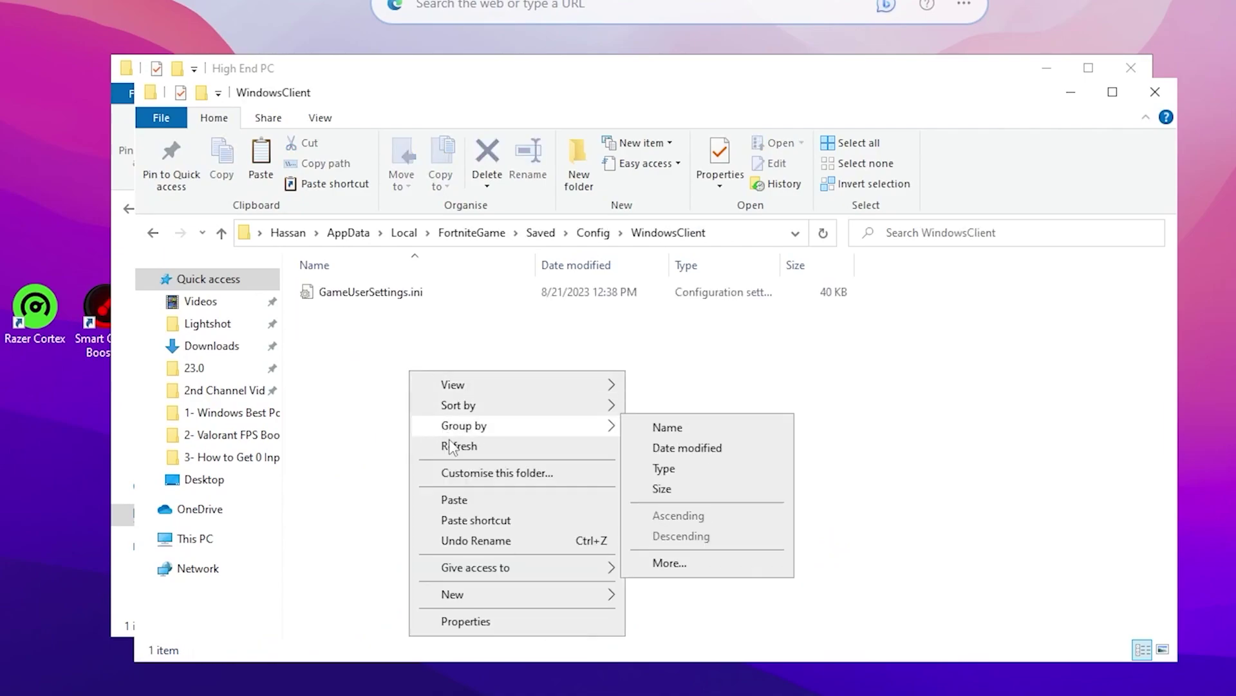
pyautogui.click(452, 503)
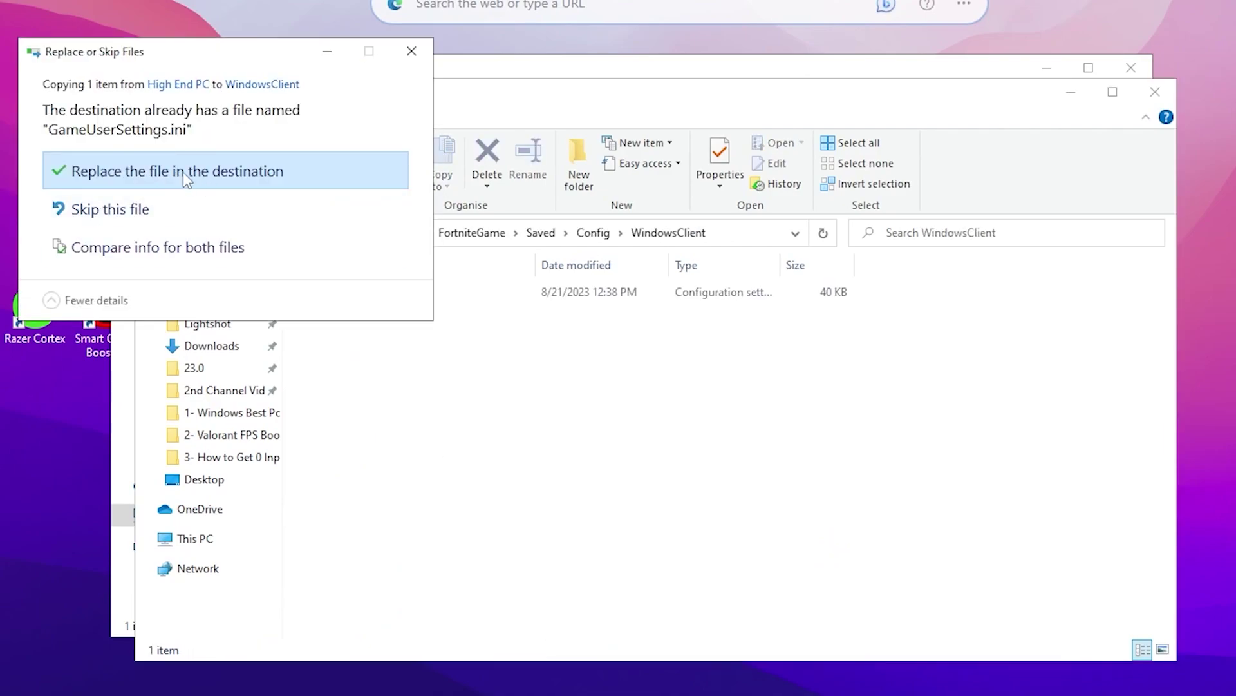
pyautogui.click(189, 173)
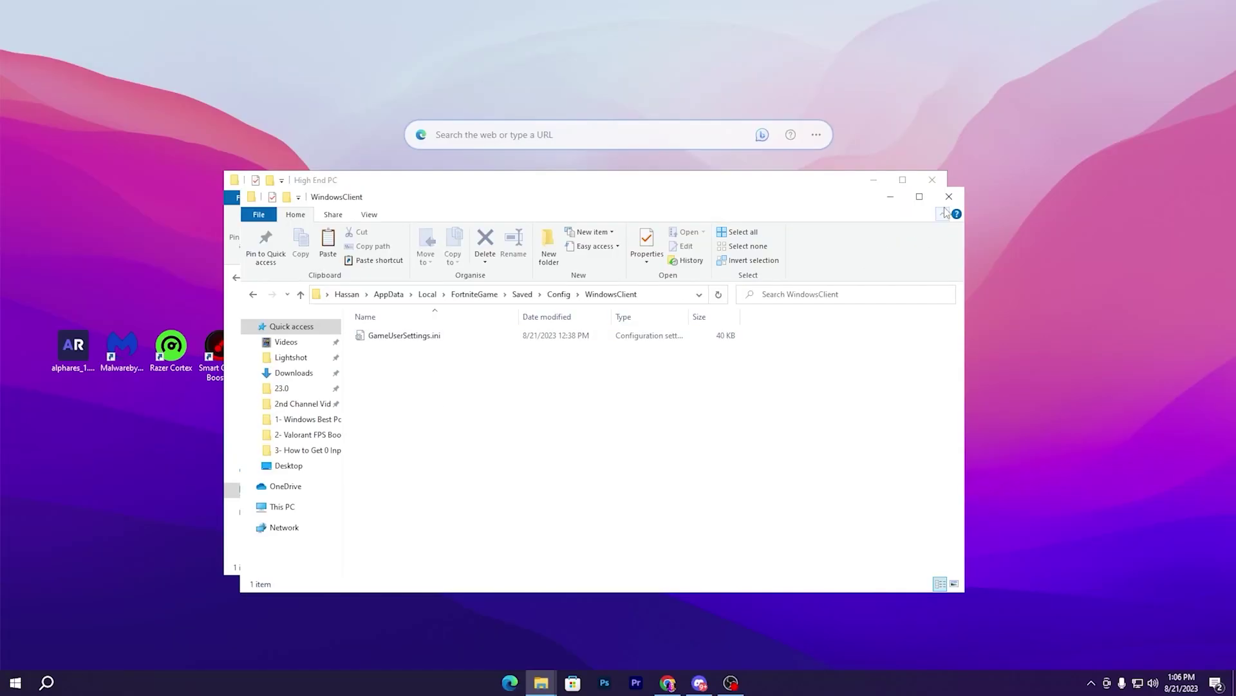
pyautogui.click(1155, 91)
pyautogui.click(933, 180)
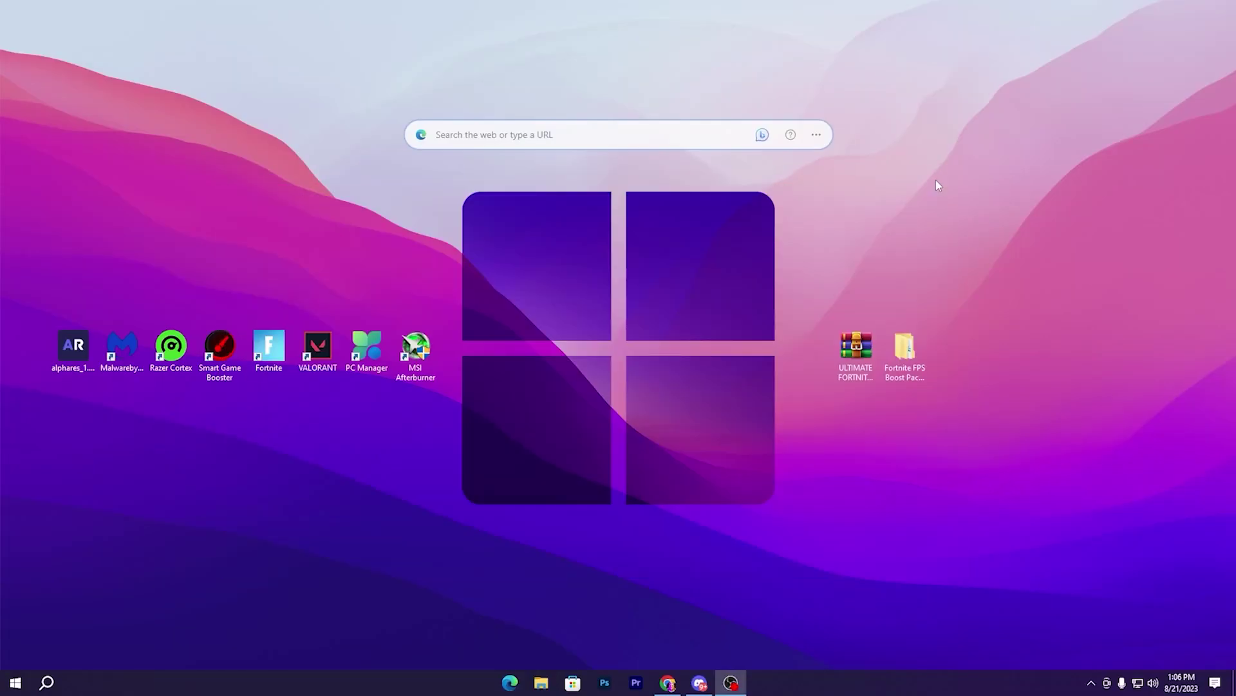
# - Move the two Fortnite pack items off the desktop and open Virus & threat protection settings
pyautogui.moveTo(936, 185); pyautogui.dragTo(0, 138)
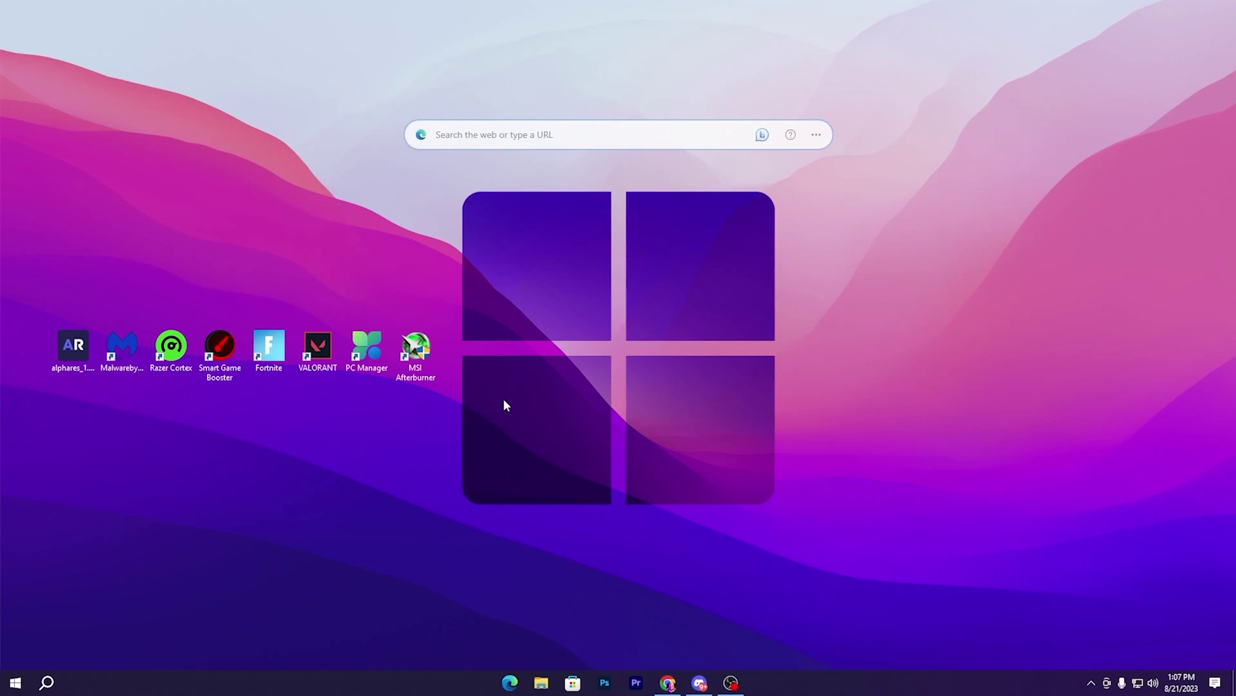
pyautogui.click(16, 682)
pyautogui.click(12, 625)
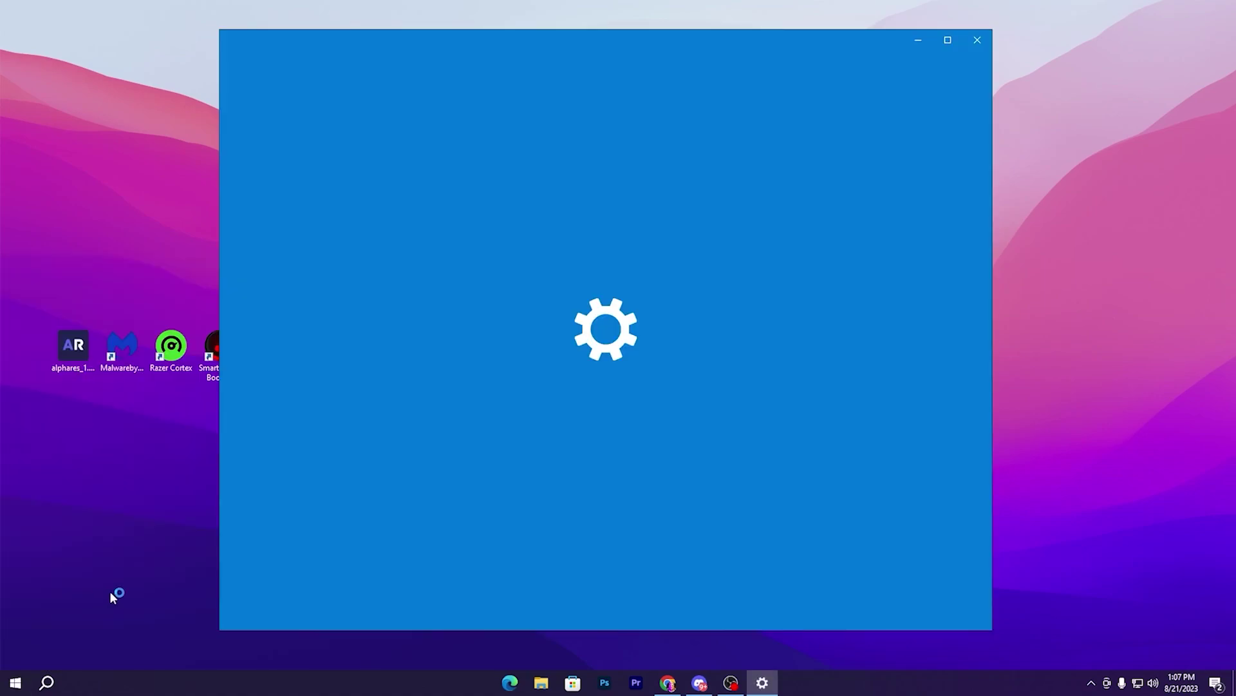
pyautogui.click(336, 462)
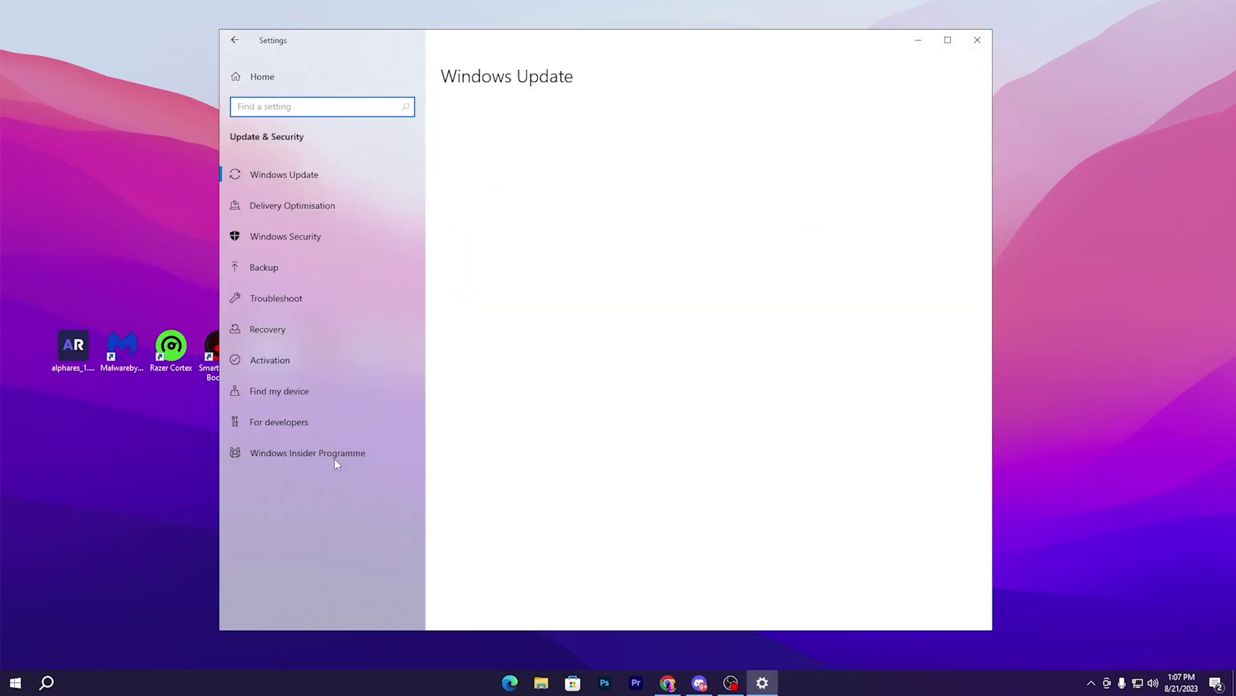
pyautogui.click(311, 236)
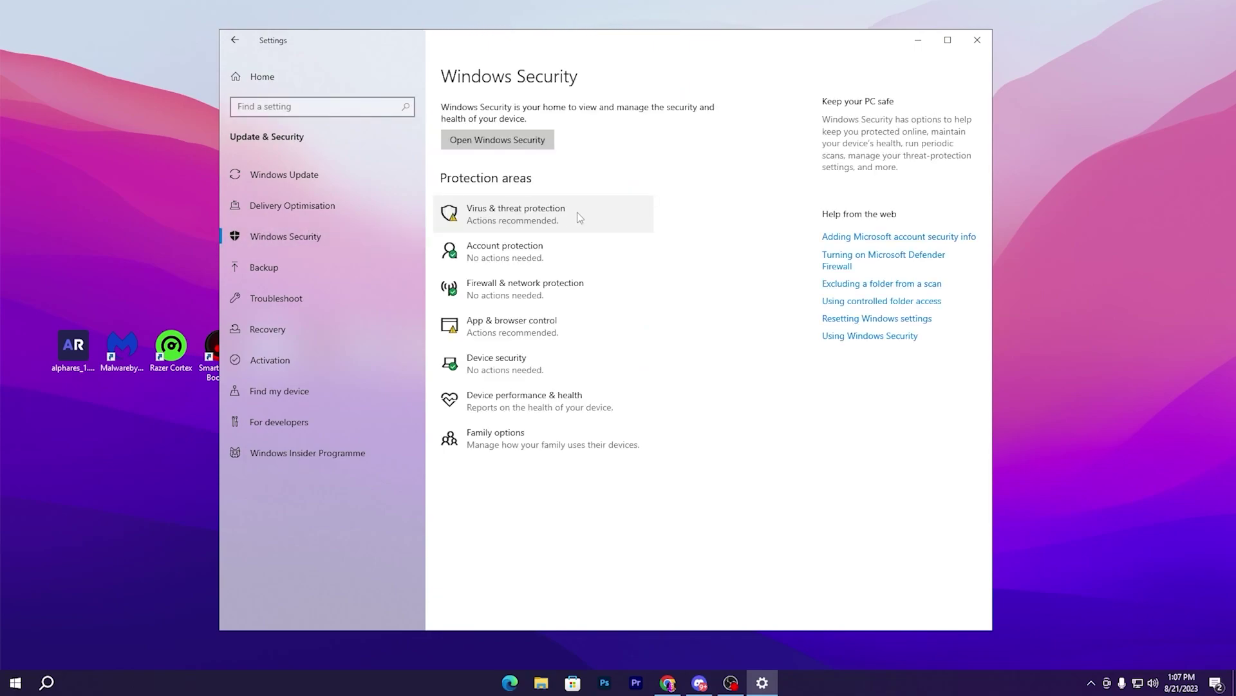
pyautogui.click(577, 217)
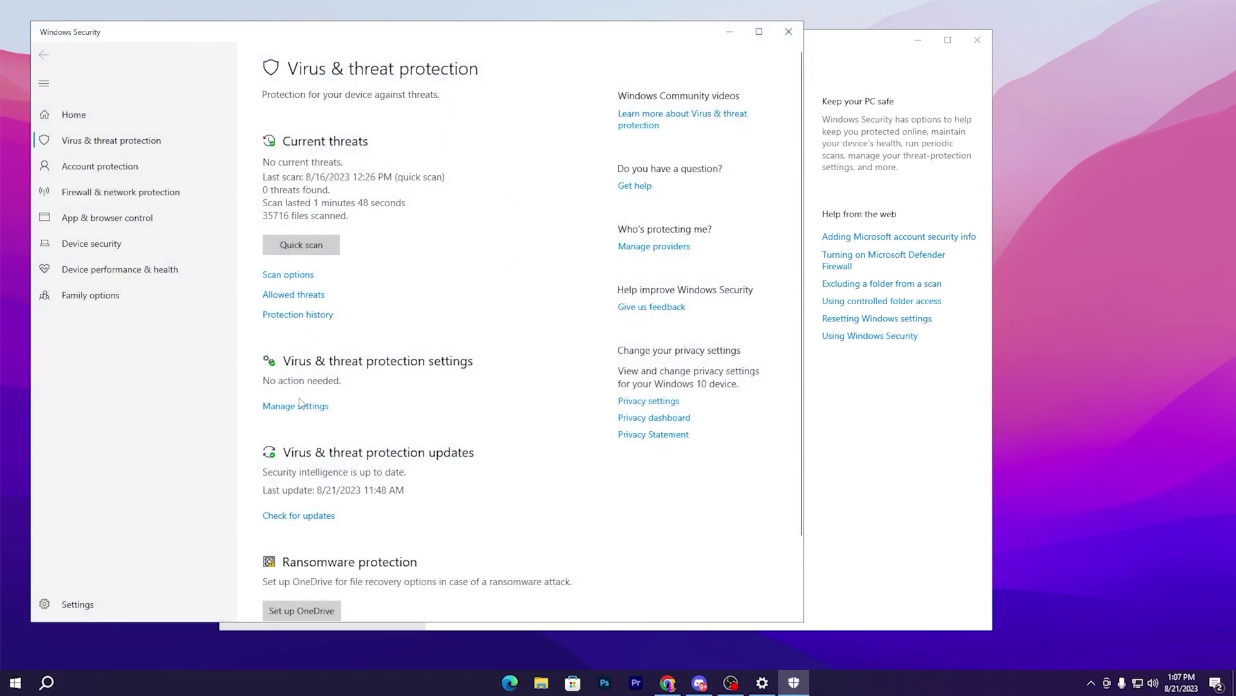
pyautogui.click(297, 405)
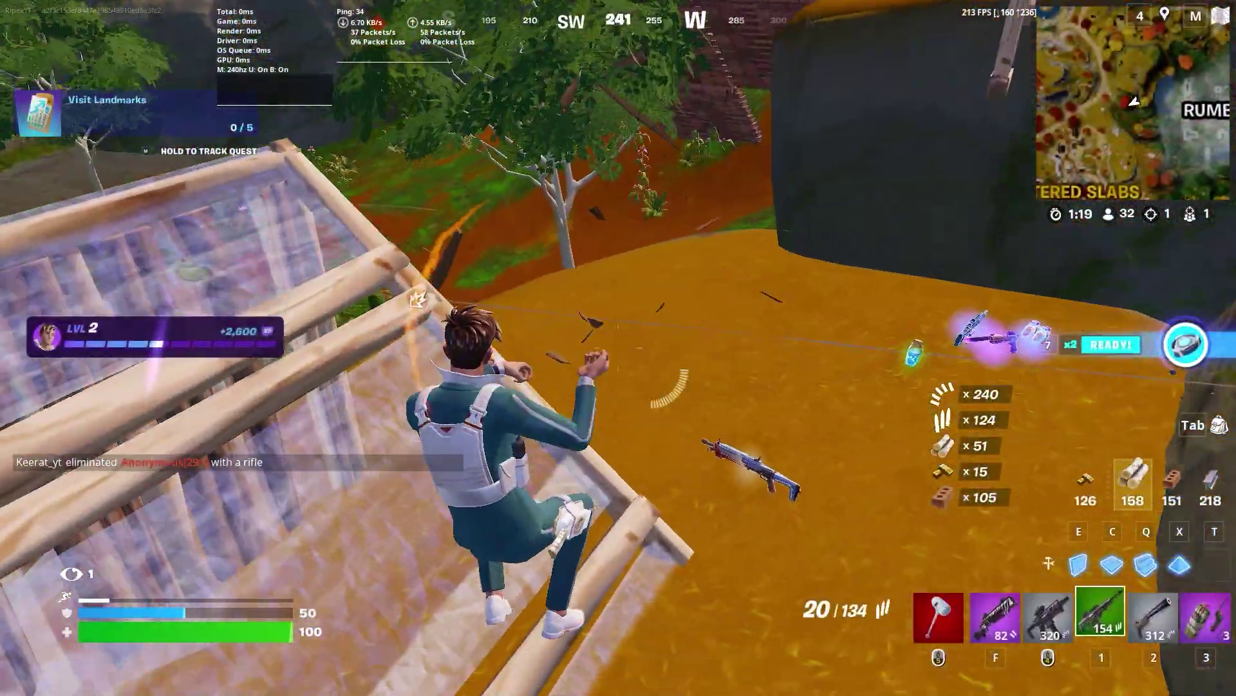
# - Build wooden walls for cover near the ramp
pyautogui.press('e')
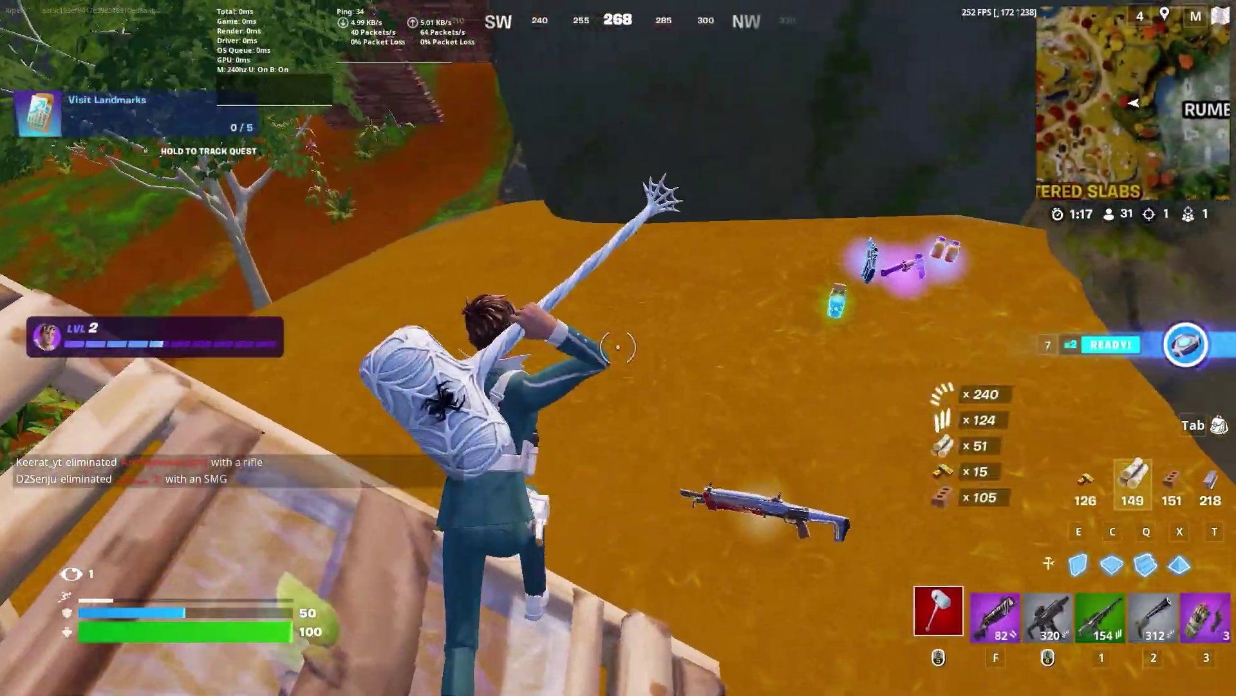
pyautogui.press('q')
pyautogui.click(618, 347)
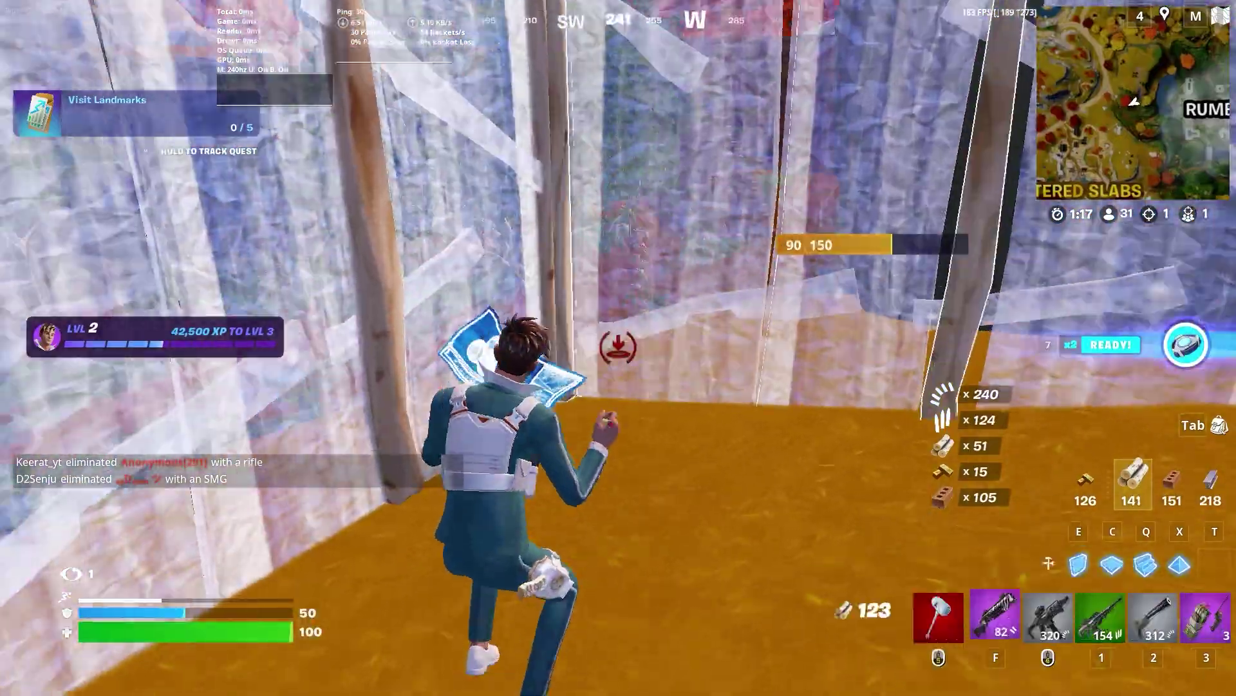
pyautogui.click(618, 347)
# - Swap the Scoped Burst SMG for the purple weapon and equip the Twin Mag Assault Rifle
pyautogui.press('1')
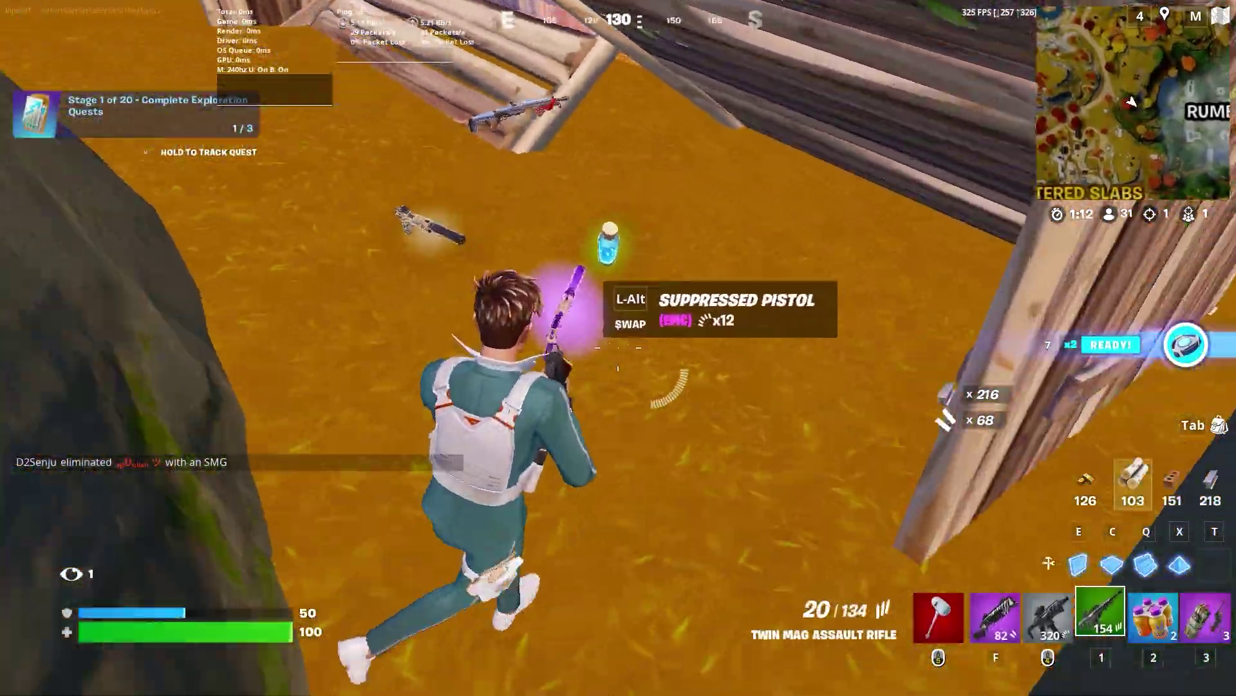
pyautogui.press('w')
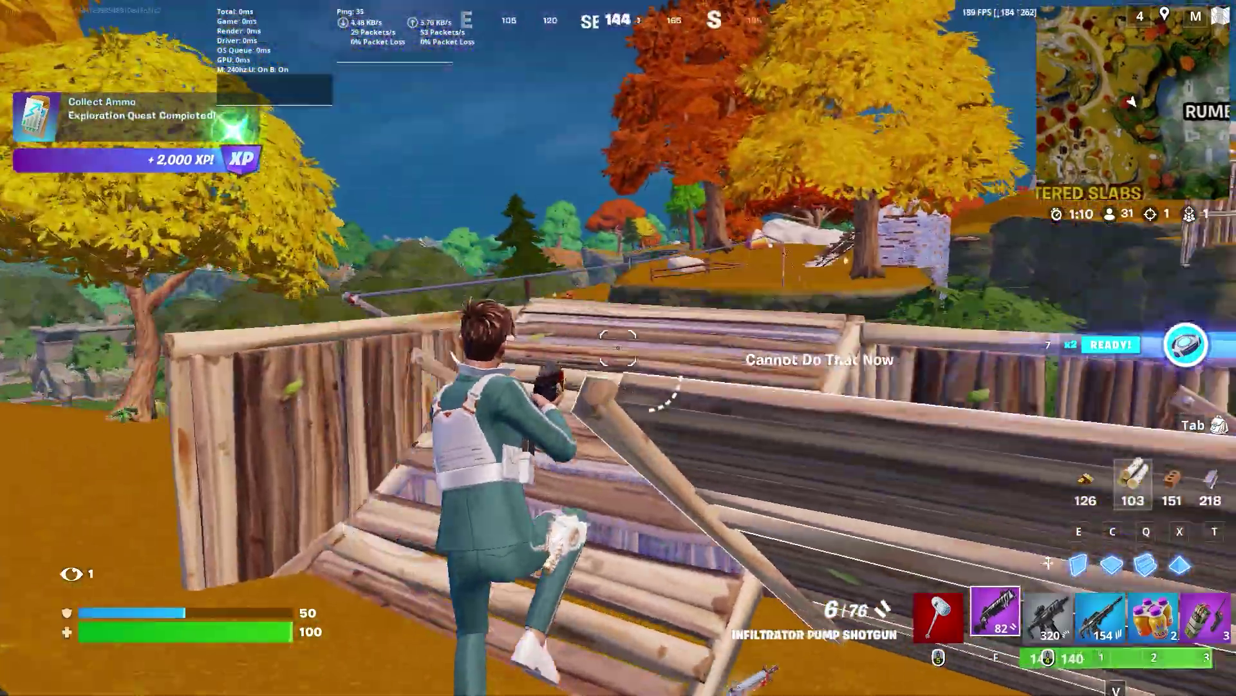
pyautogui.scroll(-1, 619, 348)
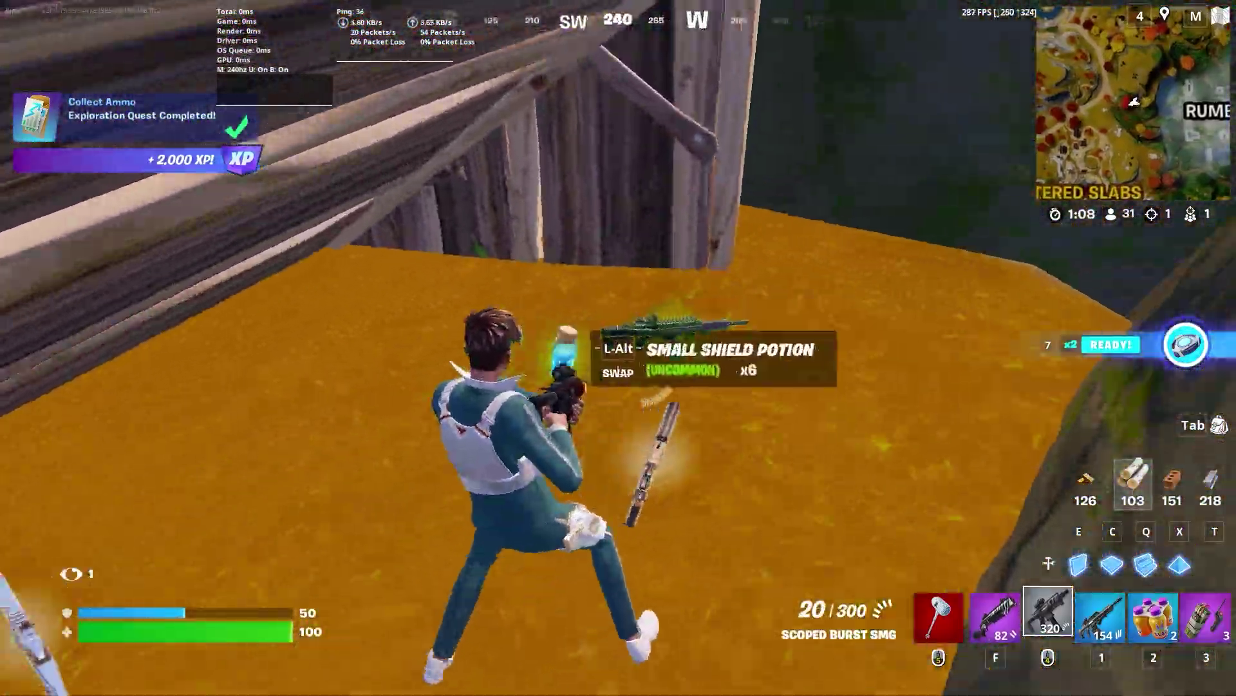
pyautogui.press('e')
pyautogui.press('1')
pyautogui.press('w')
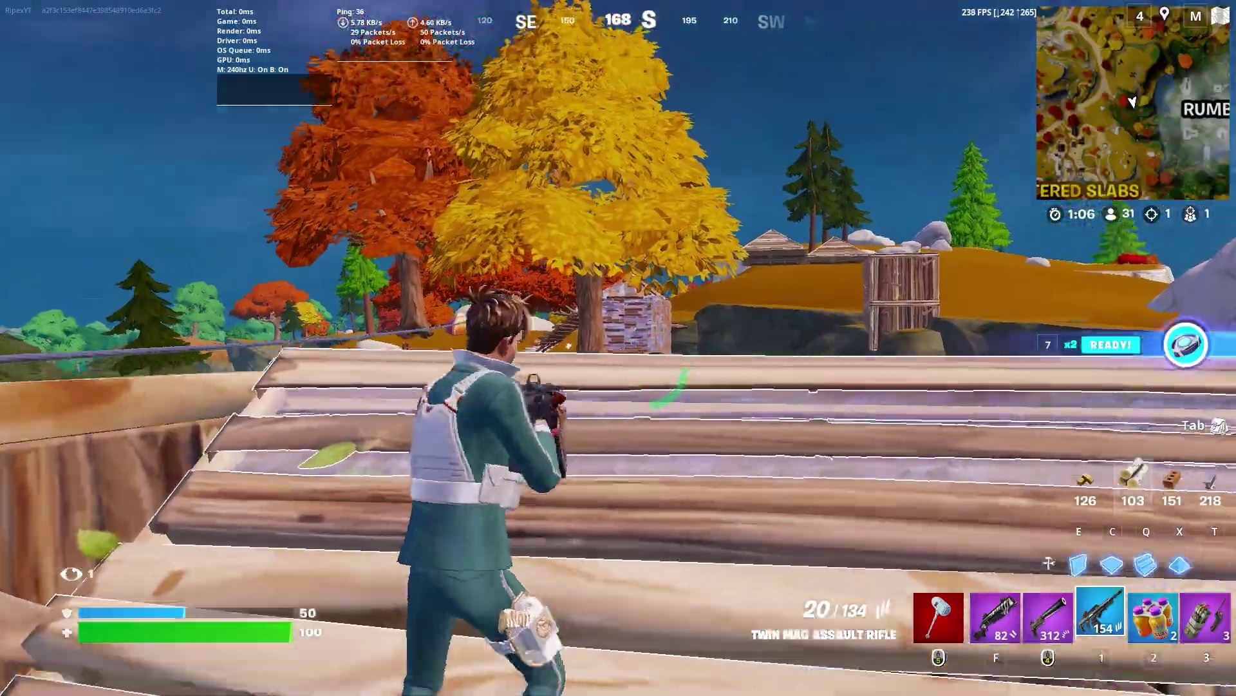
# - Aim down sights, shoot the opponent at the brick structure, and reload
pyautogui.rightClick(619, 348)
pyautogui.click(619, 348)
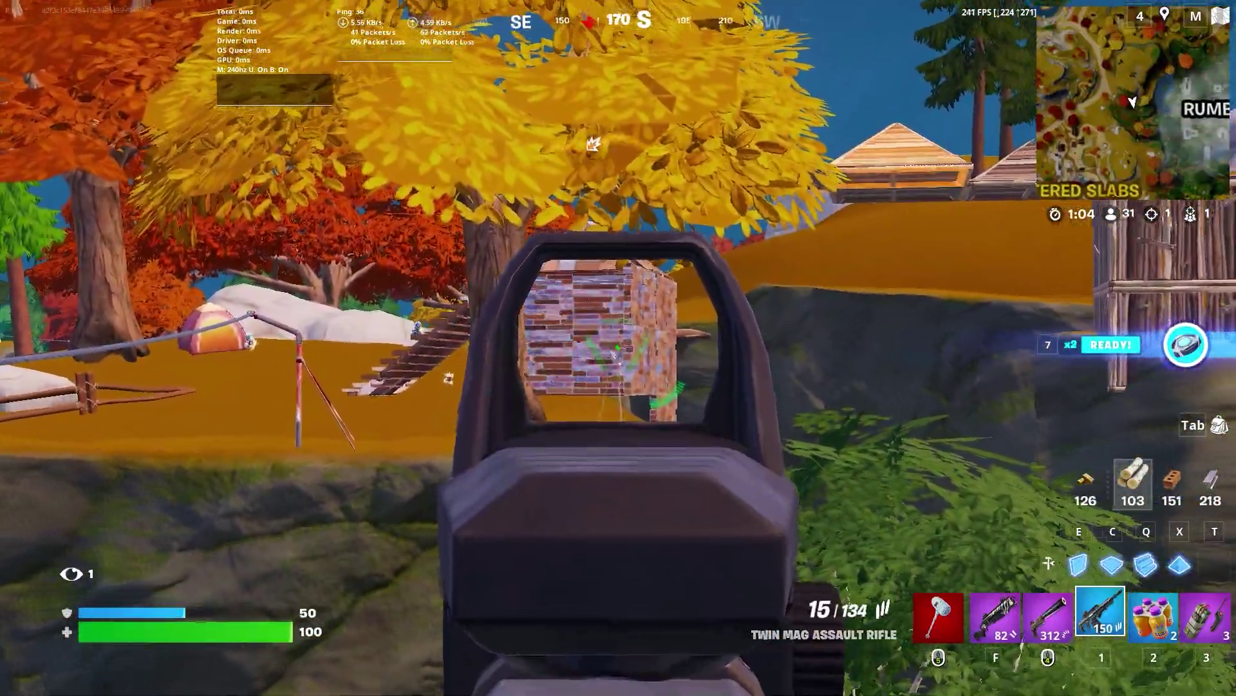
pyautogui.click(618, 348)
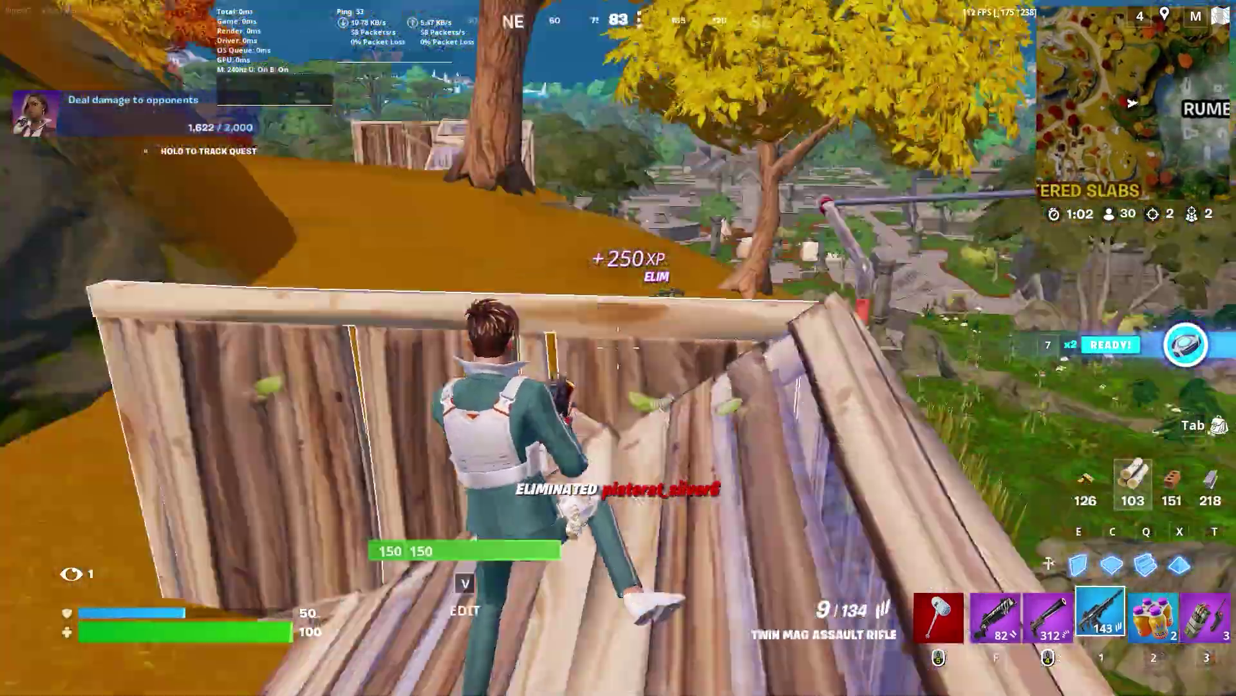
pyautogui.press('r')
pyautogui.press('w')
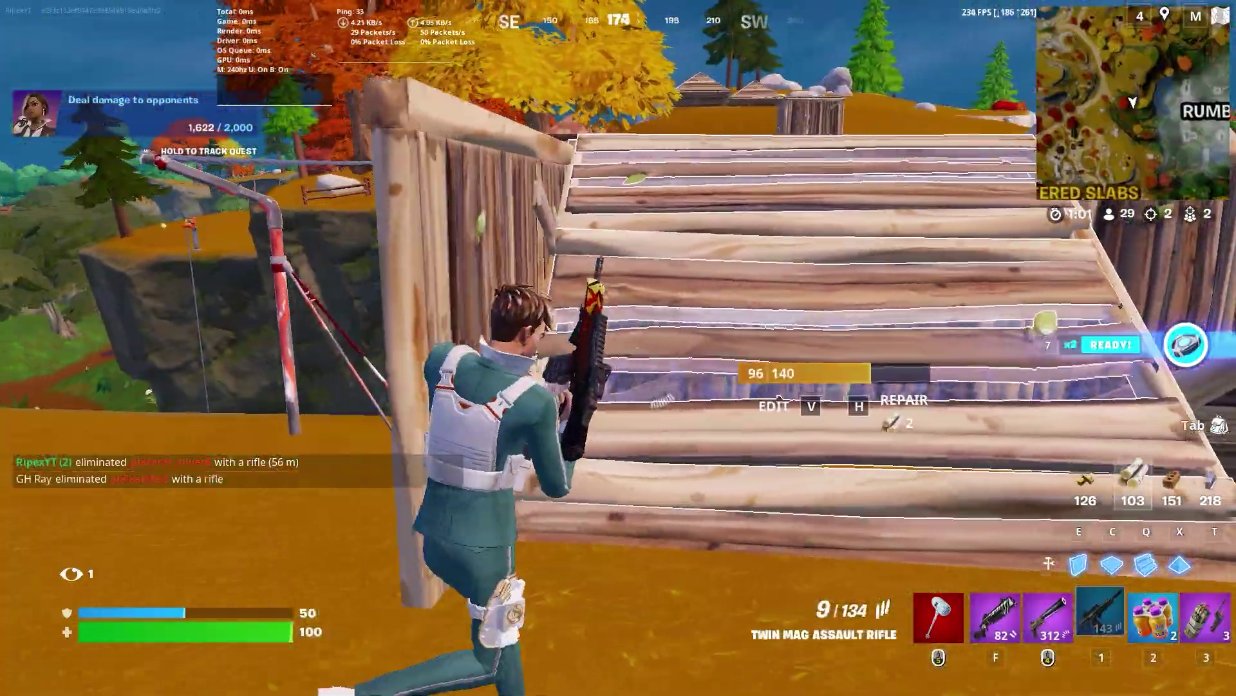